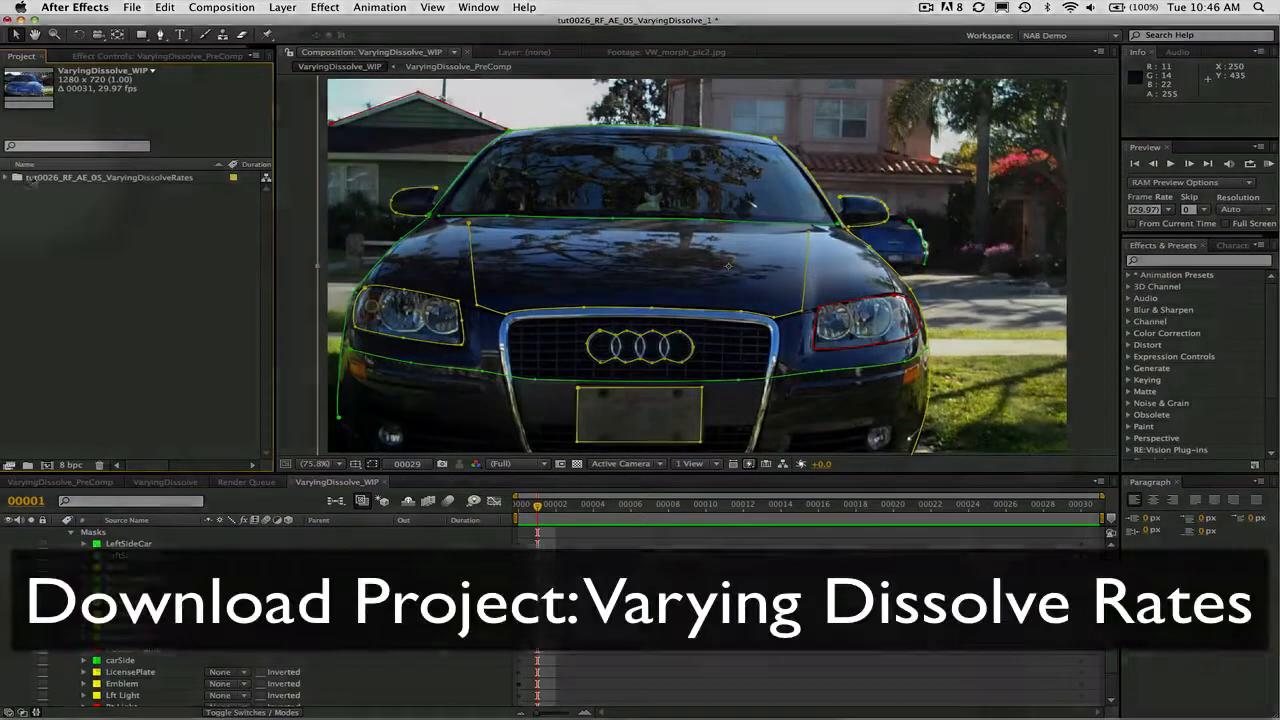
# Expand the tut0026_RF_AE_05_VaryingDissolveRates project folder and scrub through the car morph in the VaryingDissolve_WIP composition
pyautogui.click(60, 177)
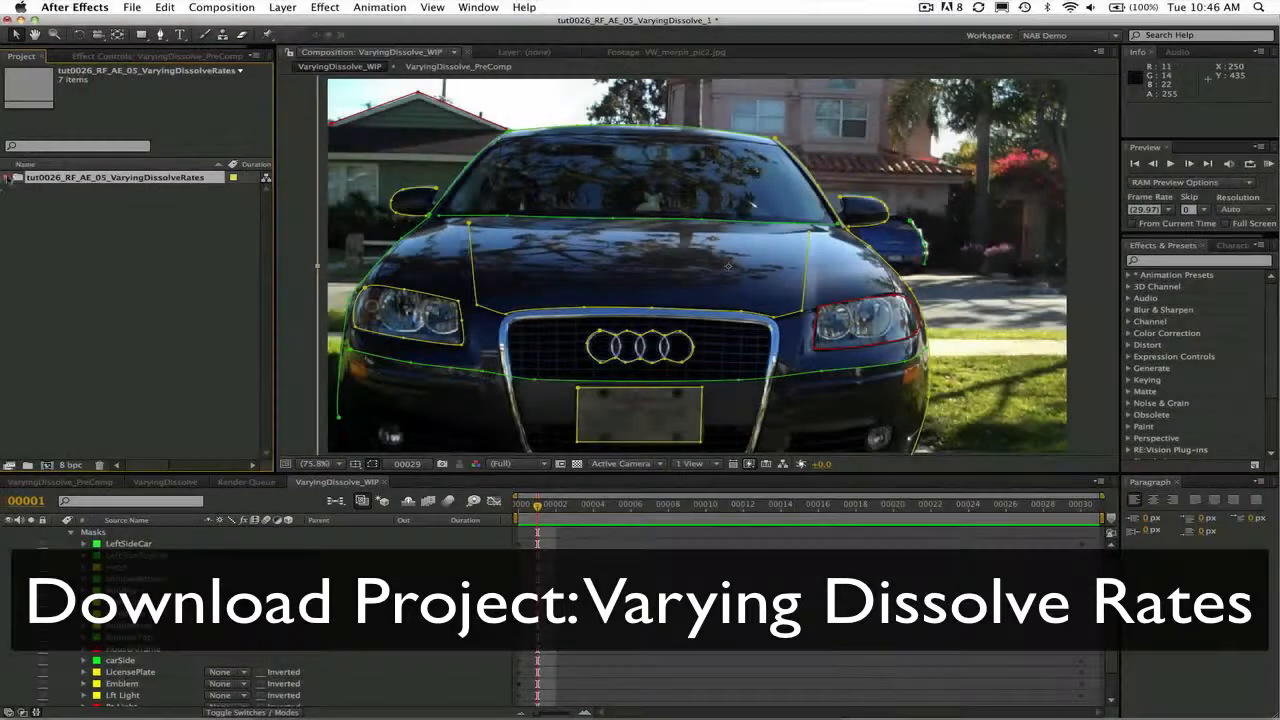
pyautogui.click(10, 177)
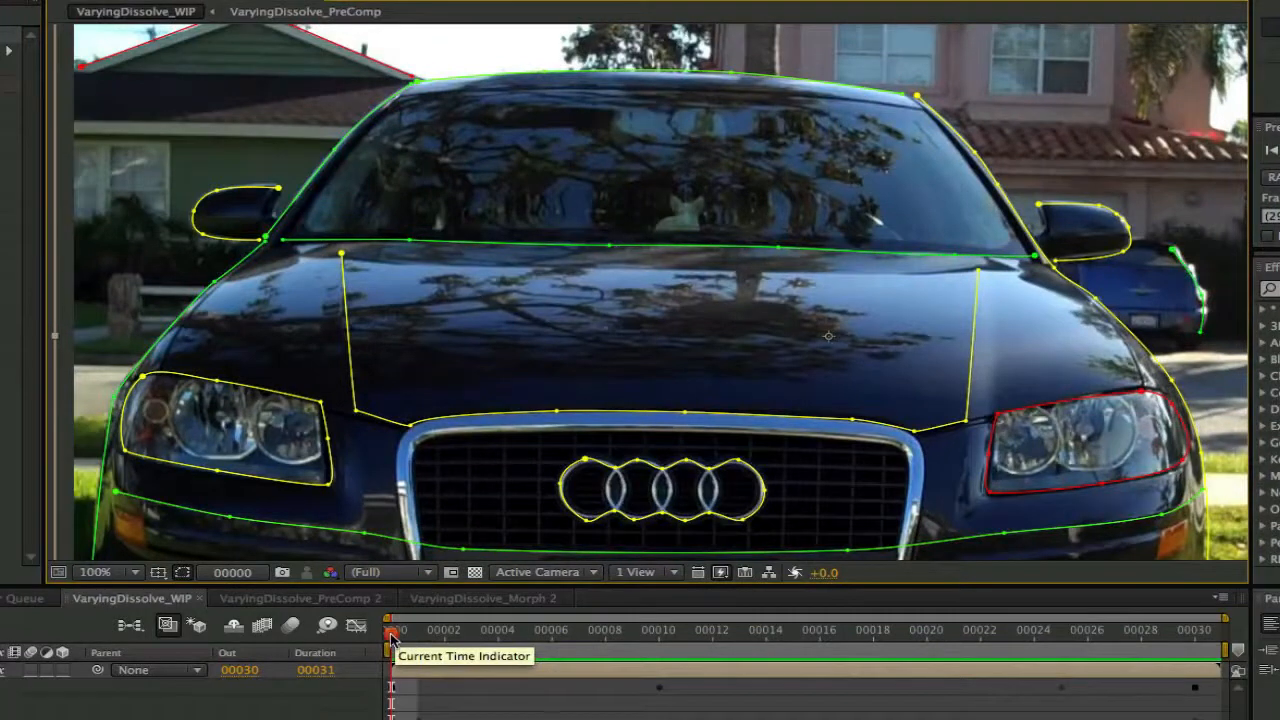
pyautogui.moveTo(391, 642); pyautogui.dragTo(1034, 680)
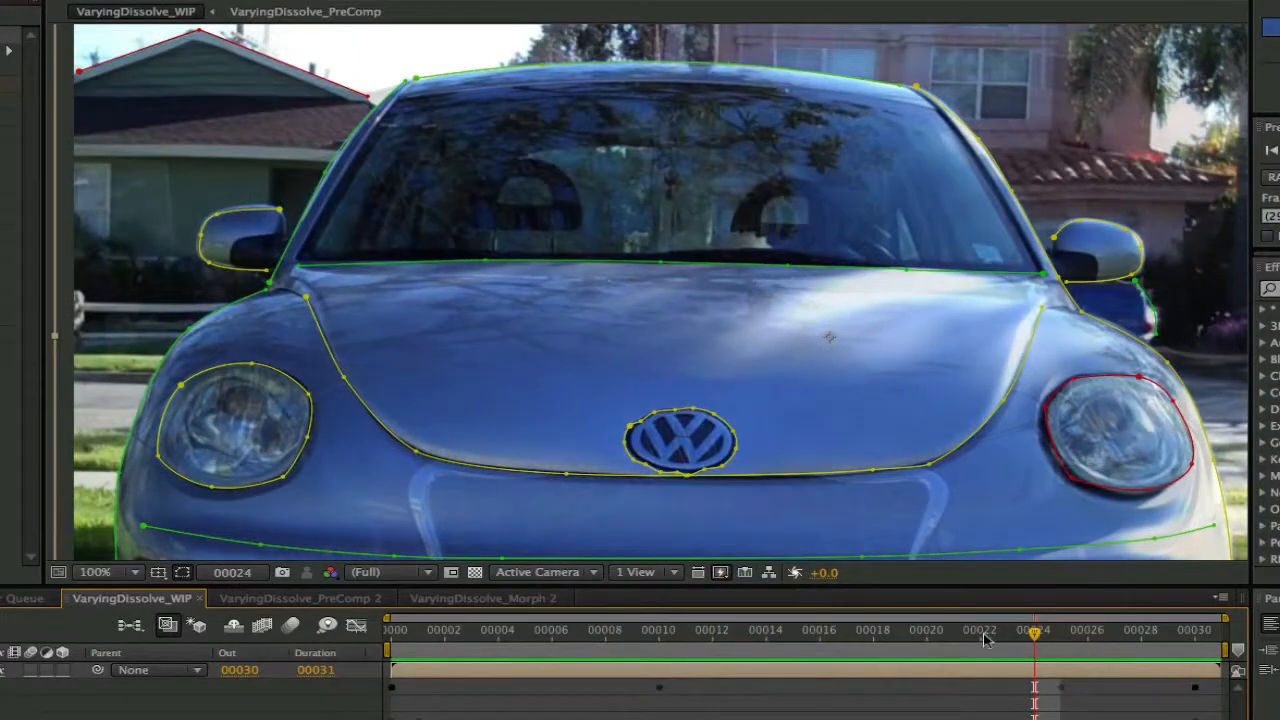
pyautogui.moveTo(1034, 630); pyautogui.dragTo(345, 580)
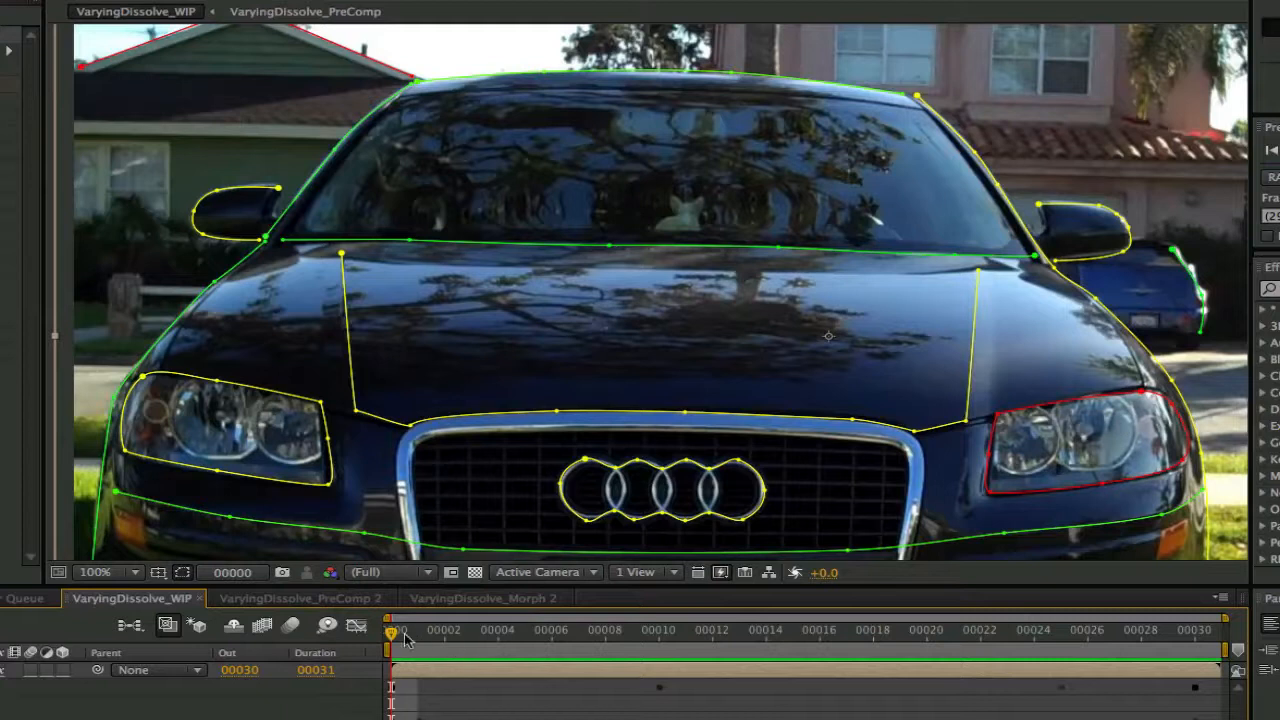
pyautogui.moveTo(393, 645); pyautogui.dragTo(1232, 650)
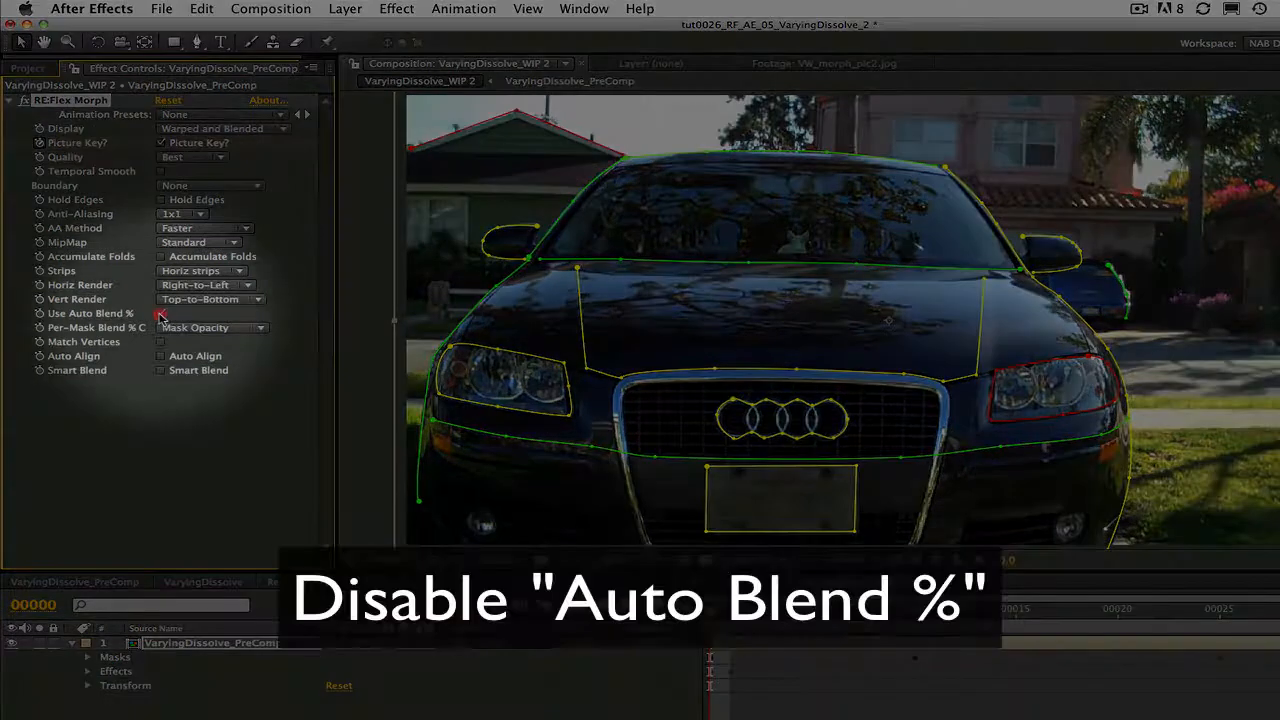
# Disable Use Auto Blend % in RE:Flex Morph and reveal Mask Opacity for all masks from LeftSideCar to Rt Light
pyautogui.click(160, 314)
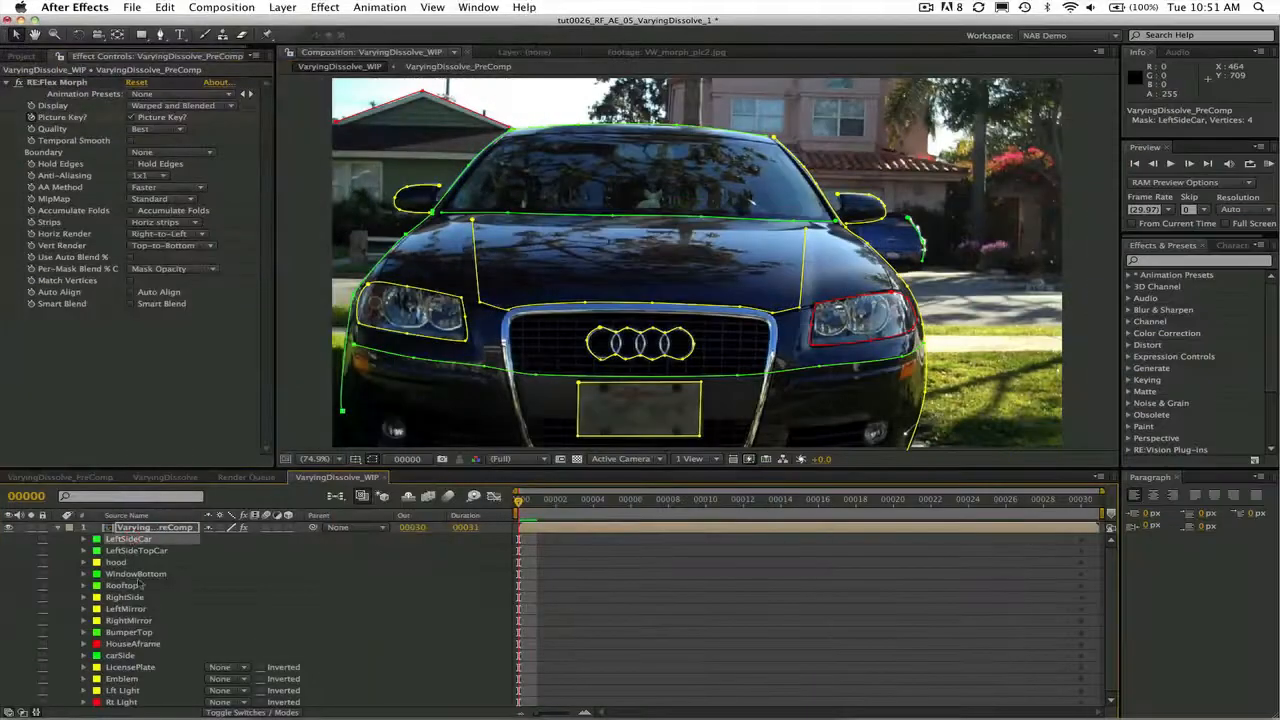
pyautogui.keyDown('shift'); pyautogui.click(127, 703); pyautogui.keyUp('shift')
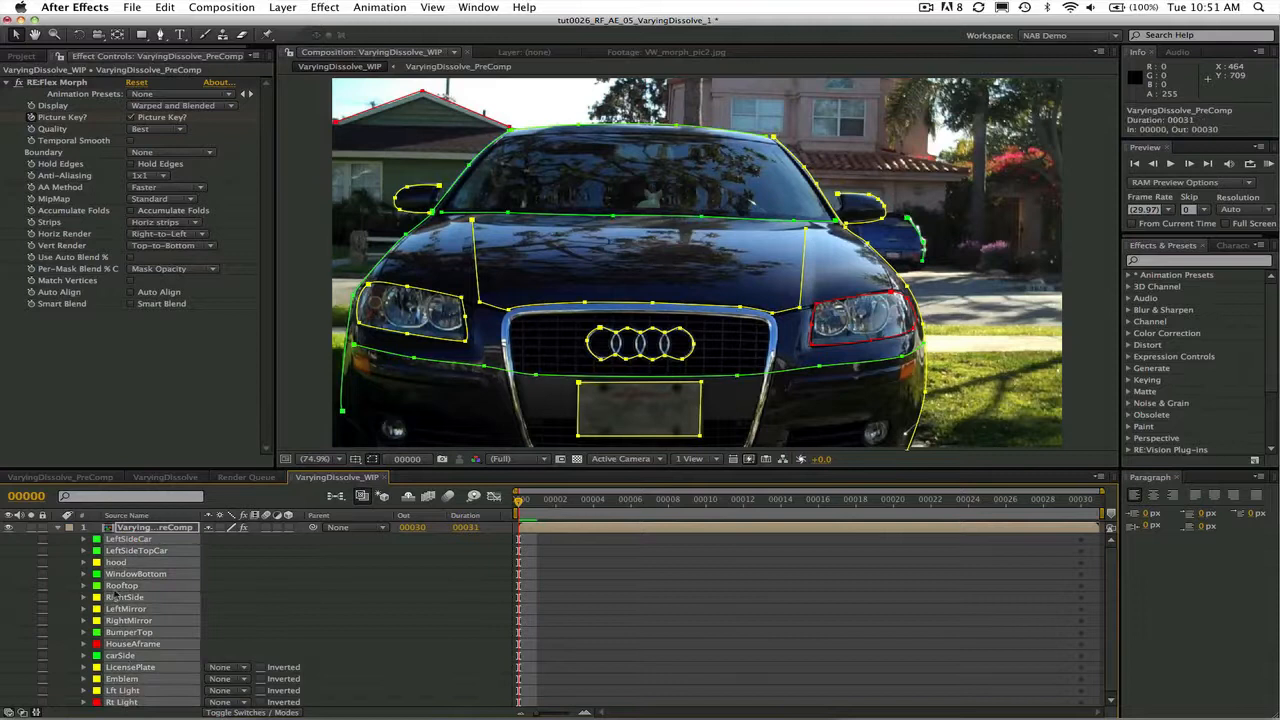
pyautogui.press('t')
pyautogui.press('t')
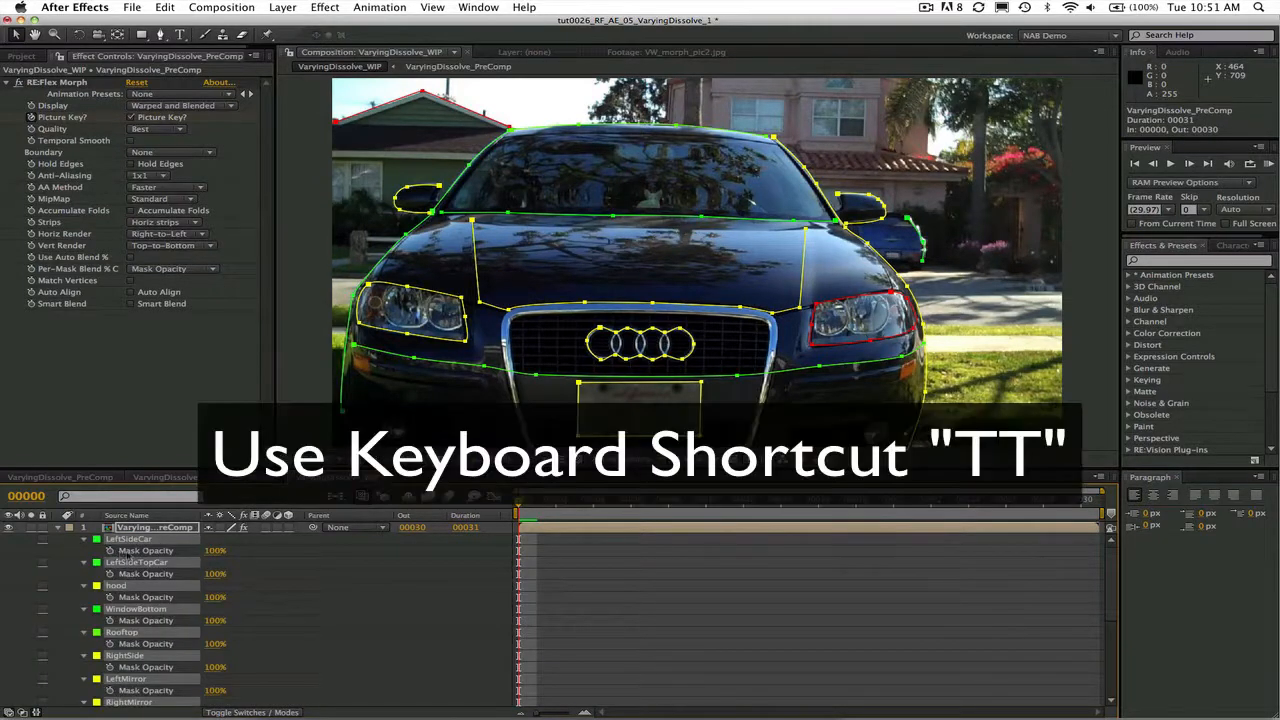
# Enable keyframing of Mask Opacity on every mask from LeftSideCar to Rt Light and set it to 0% at frame 0
pyautogui.click(145, 551)
pyautogui.keyDown('shift'); pyautogui.click(146, 574); pyautogui.keyUp('shift')
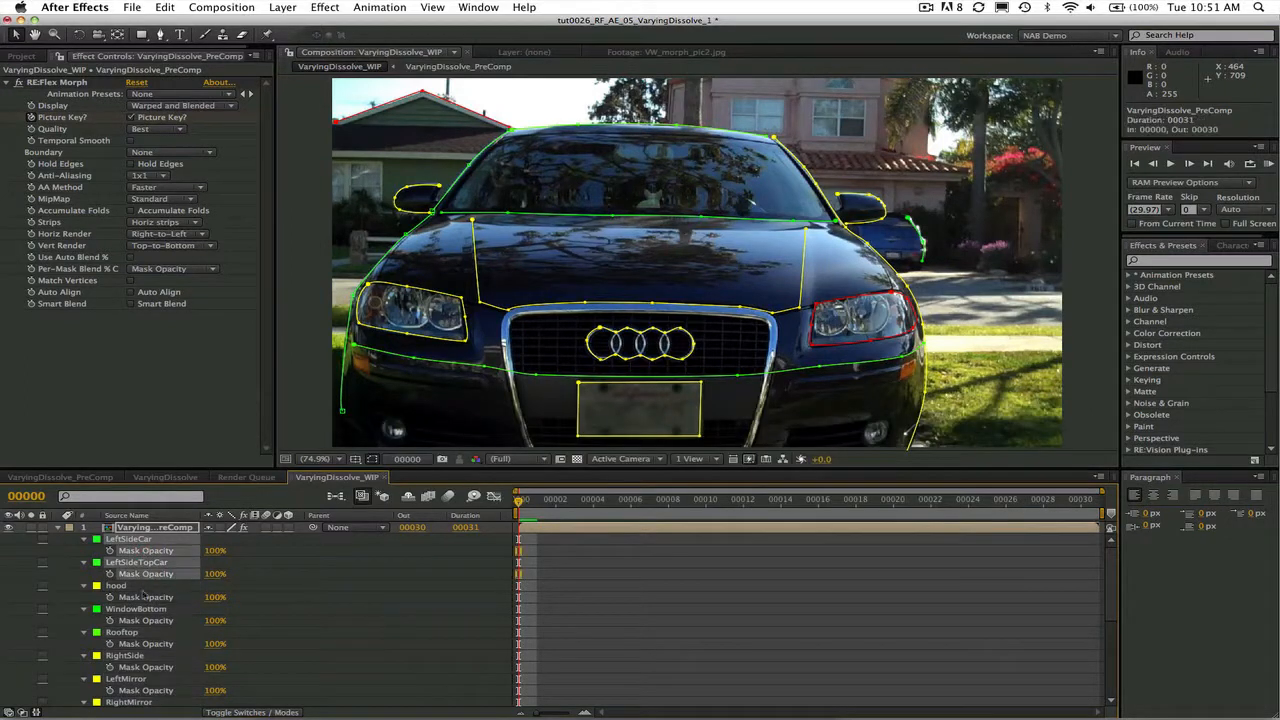
pyautogui.keyDown('shift'); pyautogui.click(145, 597); pyautogui.keyUp('shift')
pyautogui.keyDown('shift'); pyautogui.click(146, 620); pyautogui.keyUp('shift')
pyautogui.keyDown('shift'); pyautogui.click(146, 644); pyautogui.keyUp('shift')
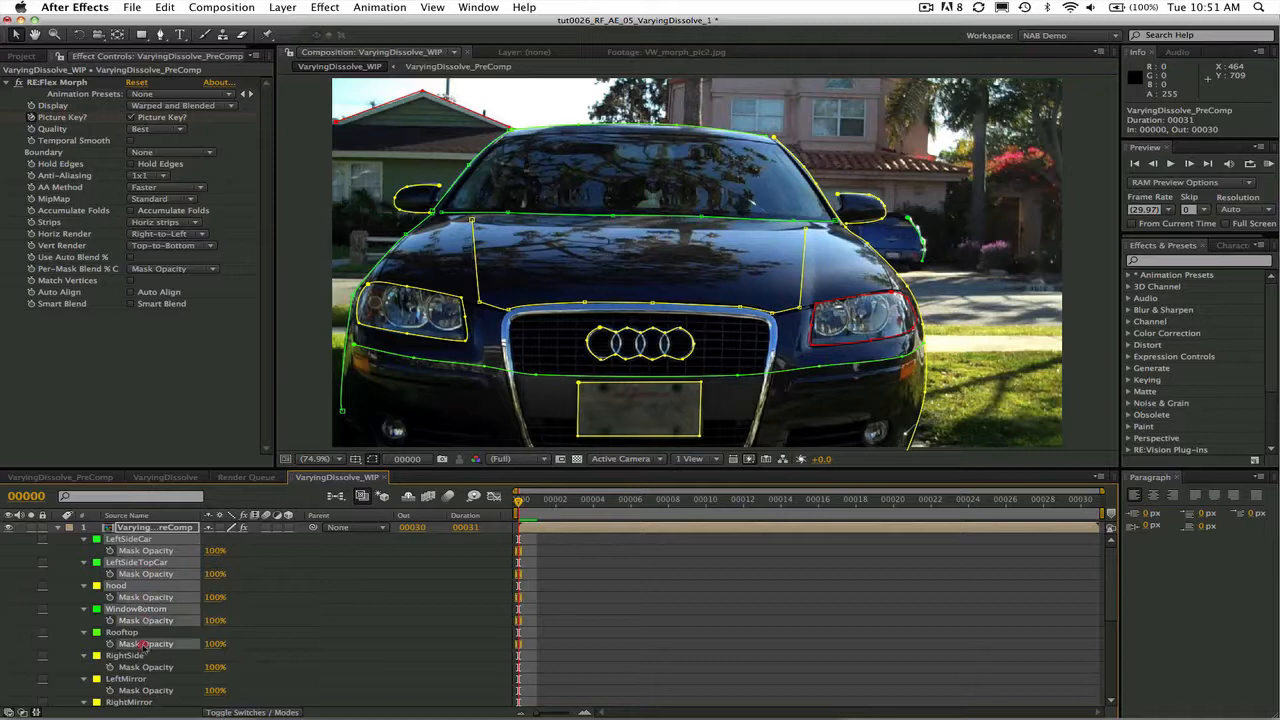
pyautogui.keyDown('shift'); pyautogui.click(143, 667); pyautogui.keyUp('shift')
pyautogui.keyDown('shift'); pyautogui.click(139, 691); pyautogui.keyUp('shift')
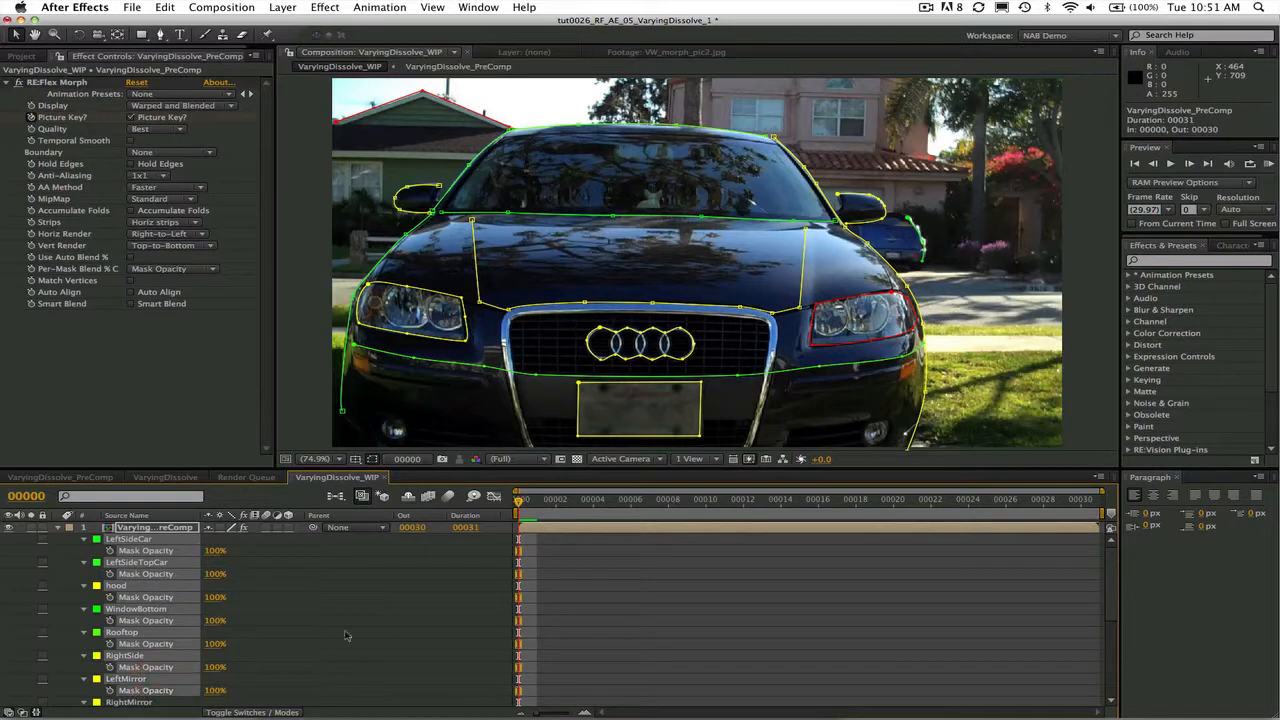
pyautogui.scroll(-5, 1112, 650)
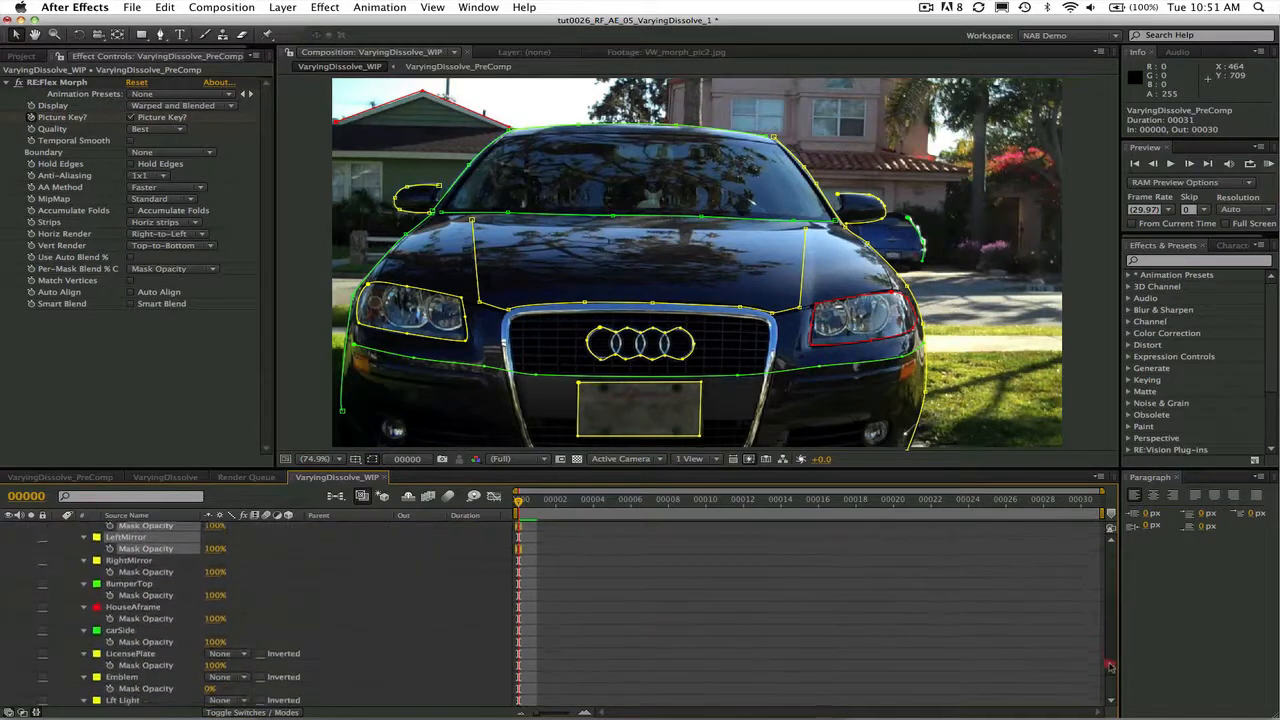
pyautogui.keyDown('shift'); pyautogui.click(172, 555); pyautogui.keyUp('shift')
pyautogui.keyDown('shift'); pyautogui.click(156, 578); pyautogui.keyUp('shift')
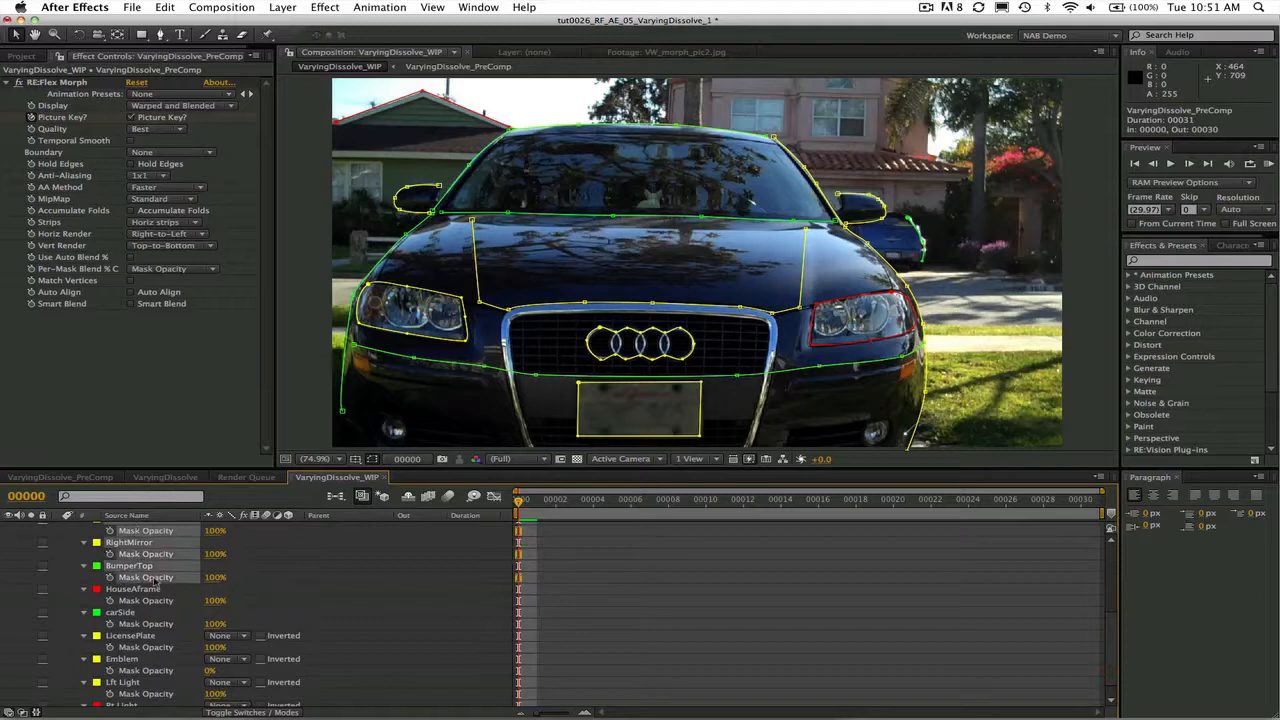
pyautogui.keyDown('shift'); pyautogui.click(157, 601); pyautogui.keyUp('shift')
pyautogui.keyDown('shift'); pyautogui.click(155, 624); pyautogui.keyUp('shift')
pyautogui.keyDown('shift'); pyautogui.click(153, 647); pyautogui.keyUp('shift')
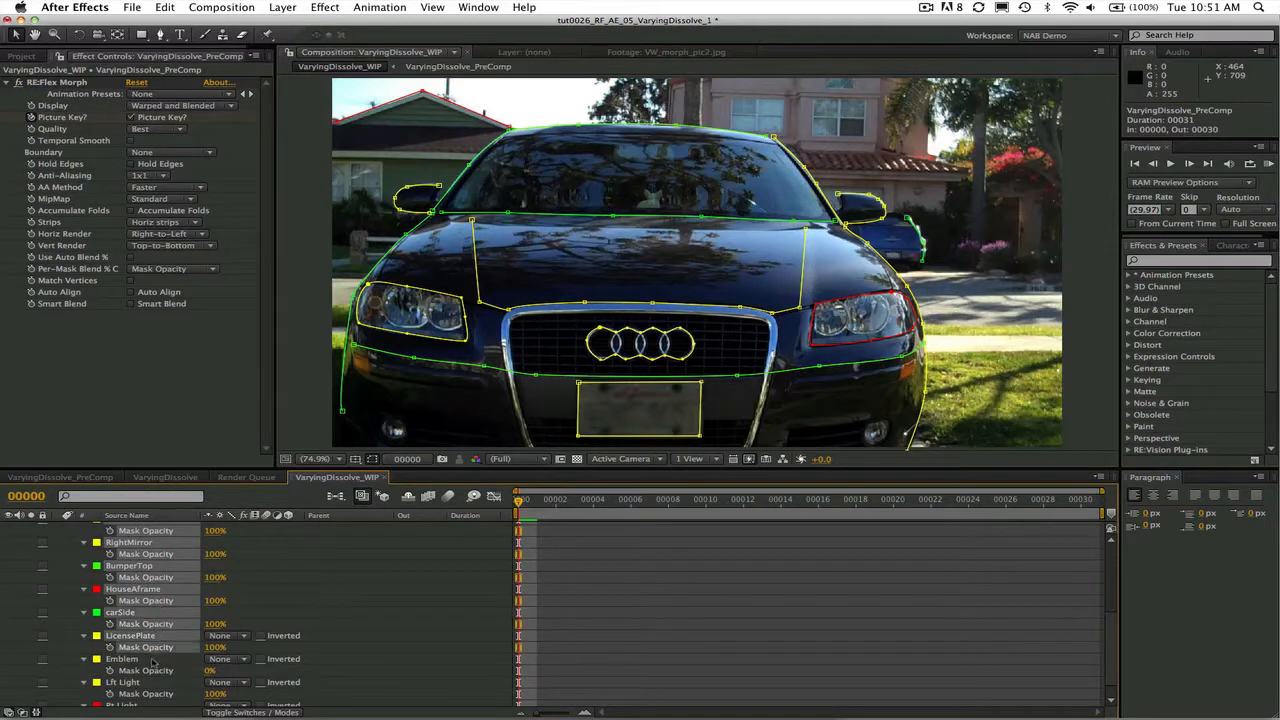
pyautogui.keyDown('shift'); pyautogui.click(155, 670); pyautogui.keyUp('shift')
pyautogui.keyDown('shift'); pyautogui.click(158, 693); pyautogui.keyUp('shift')
pyautogui.moveTo(1111, 638); pyautogui.dragTo(1110, 550)
pyautogui.keyDown('shift'); pyautogui.click(158, 700); pyautogui.keyUp('shift')
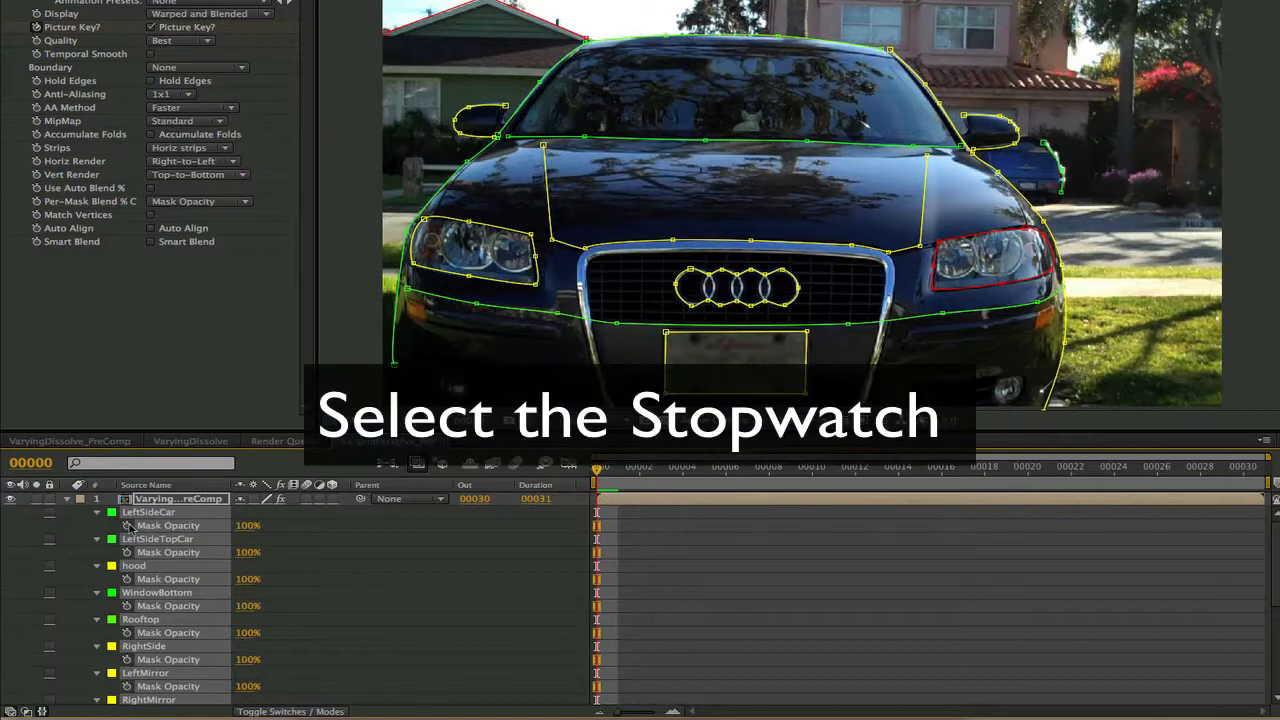
pyautogui.click(127, 525)
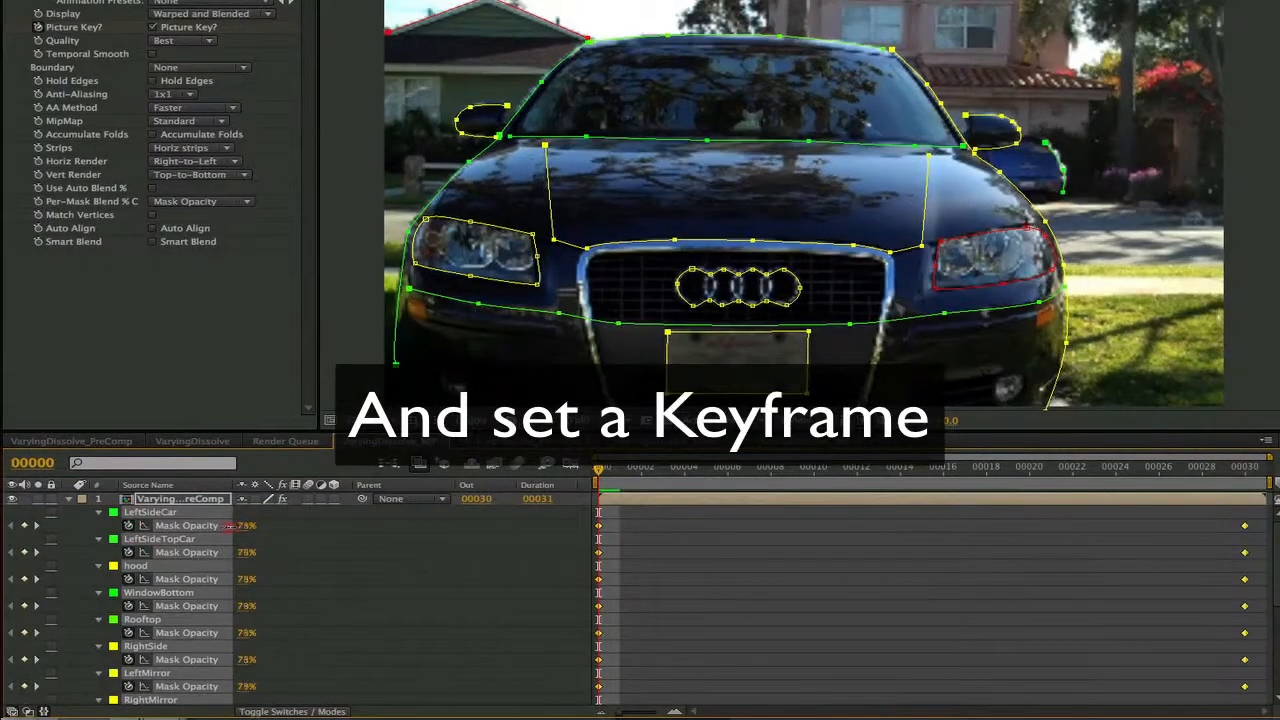
pyautogui.moveTo(226, 526); pyautogui.dragTo(143, 525)
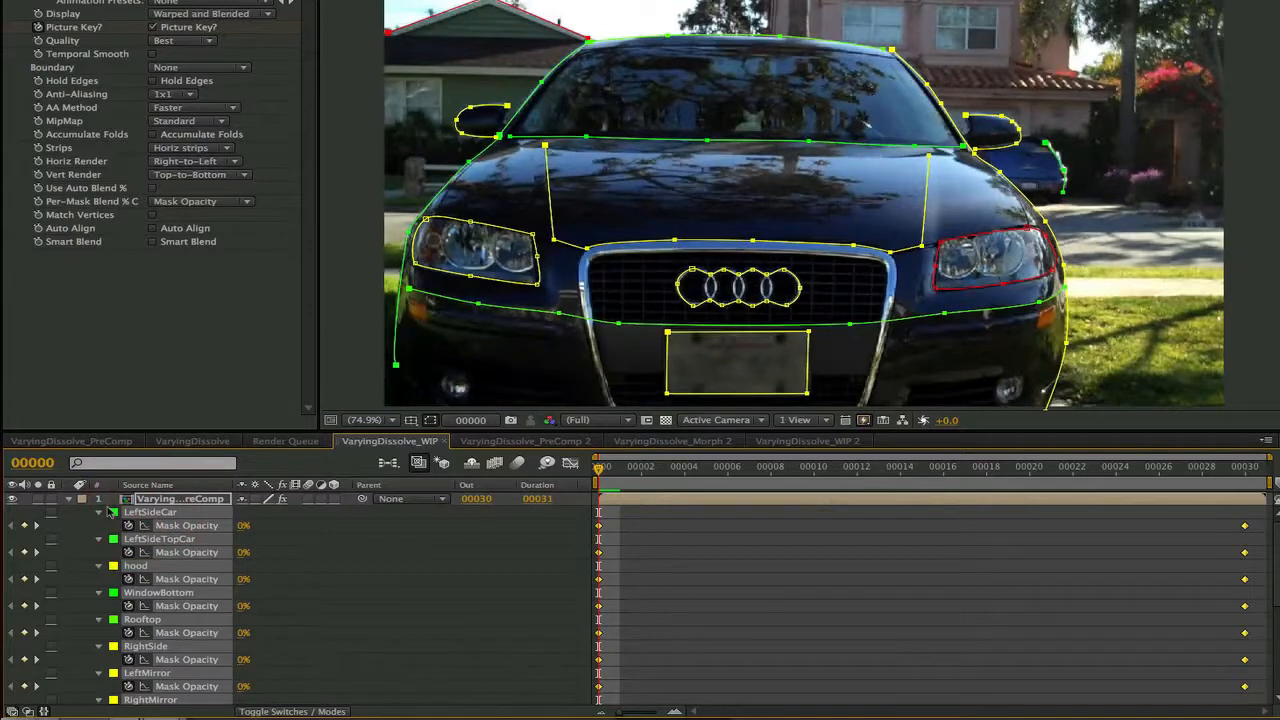
# Set the Mask Opacity of all masks to 100% at frame 30 and scrub through the dissolve
pyautogui.moveTo(598, 470); pyautogui.dragTo(1247, 553)
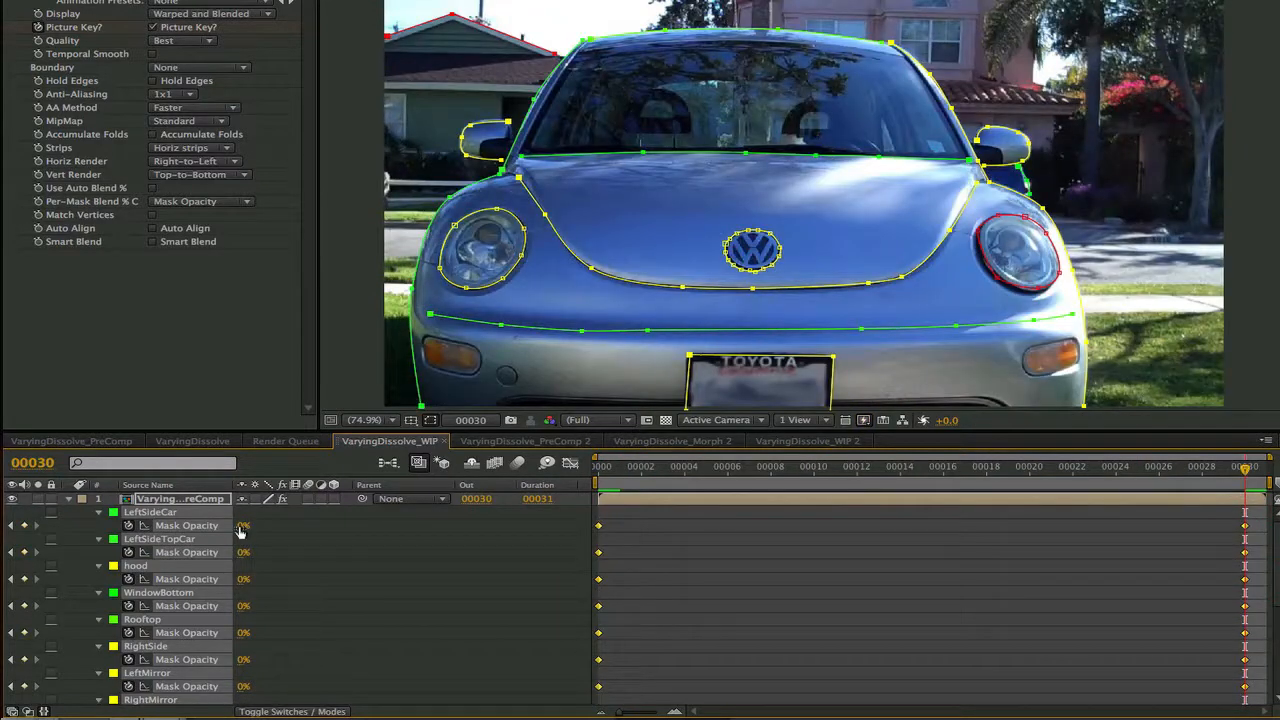
pyautogui.moveTo(239, 532); pyautogui.dragTo(341, 538)
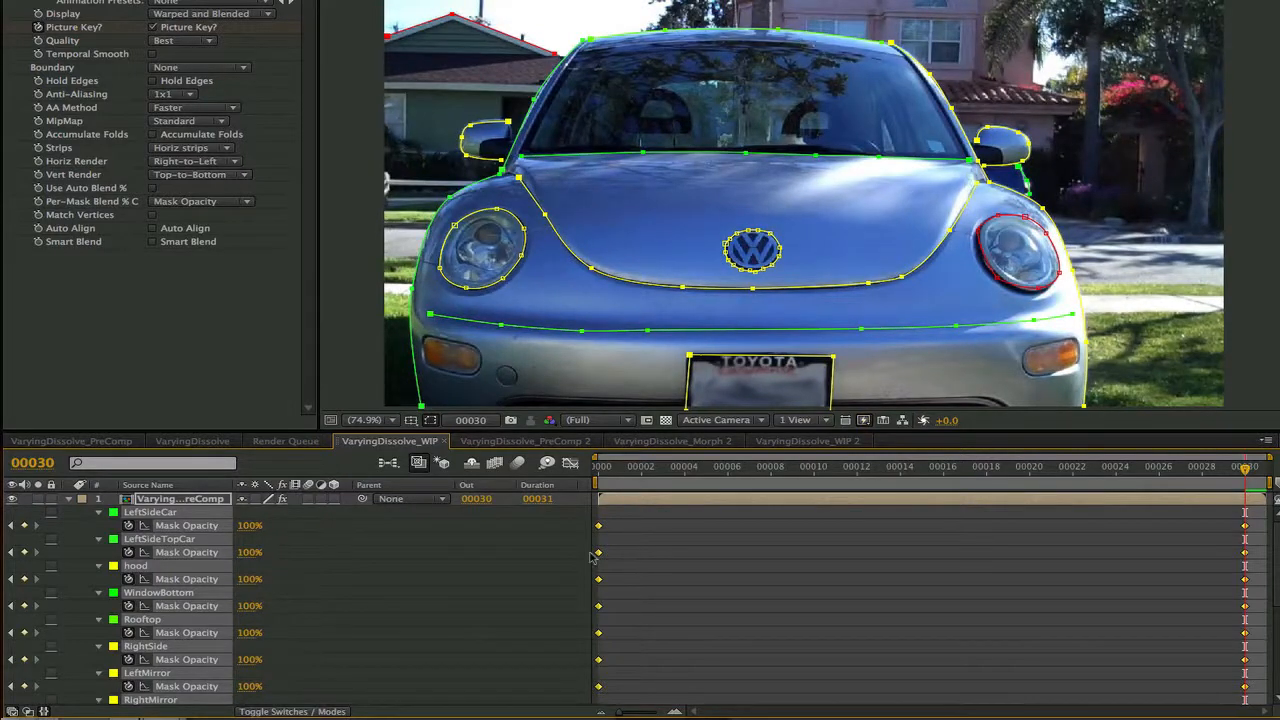
pyautogui.click(598, 468)
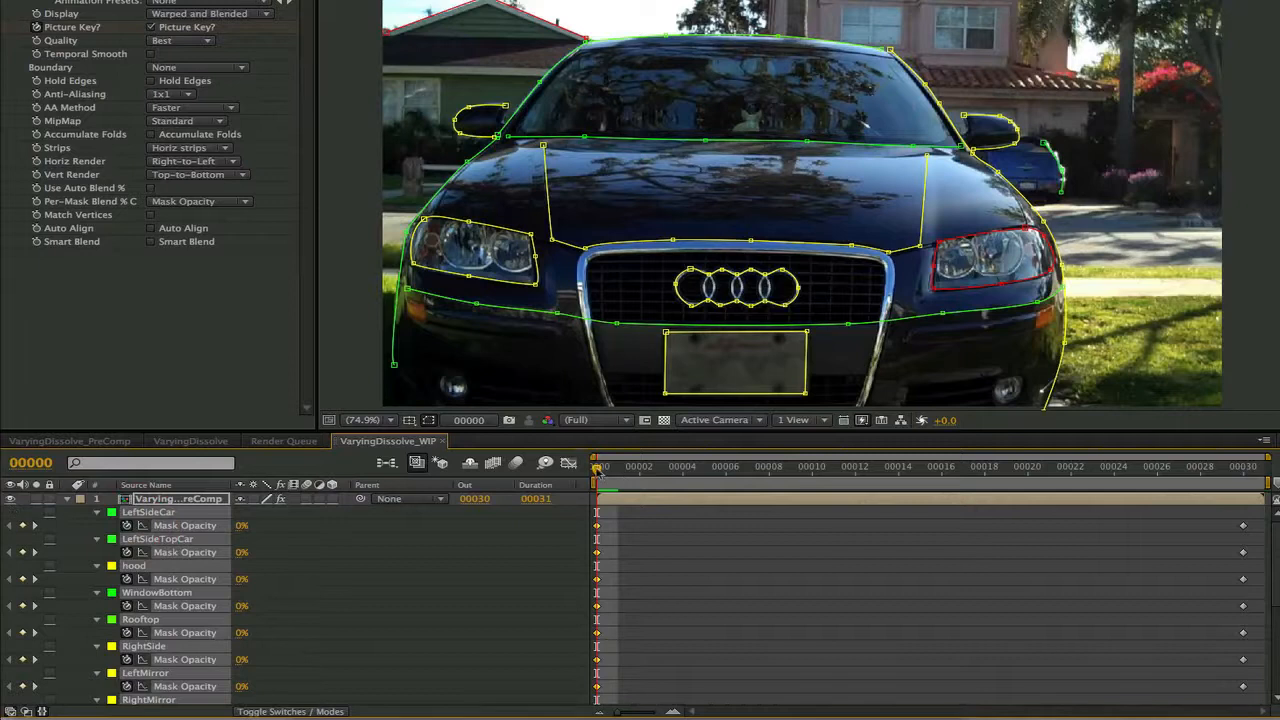
pyautogui.moveTo(598, 468); pyautogui.dragTo(1249, 466)
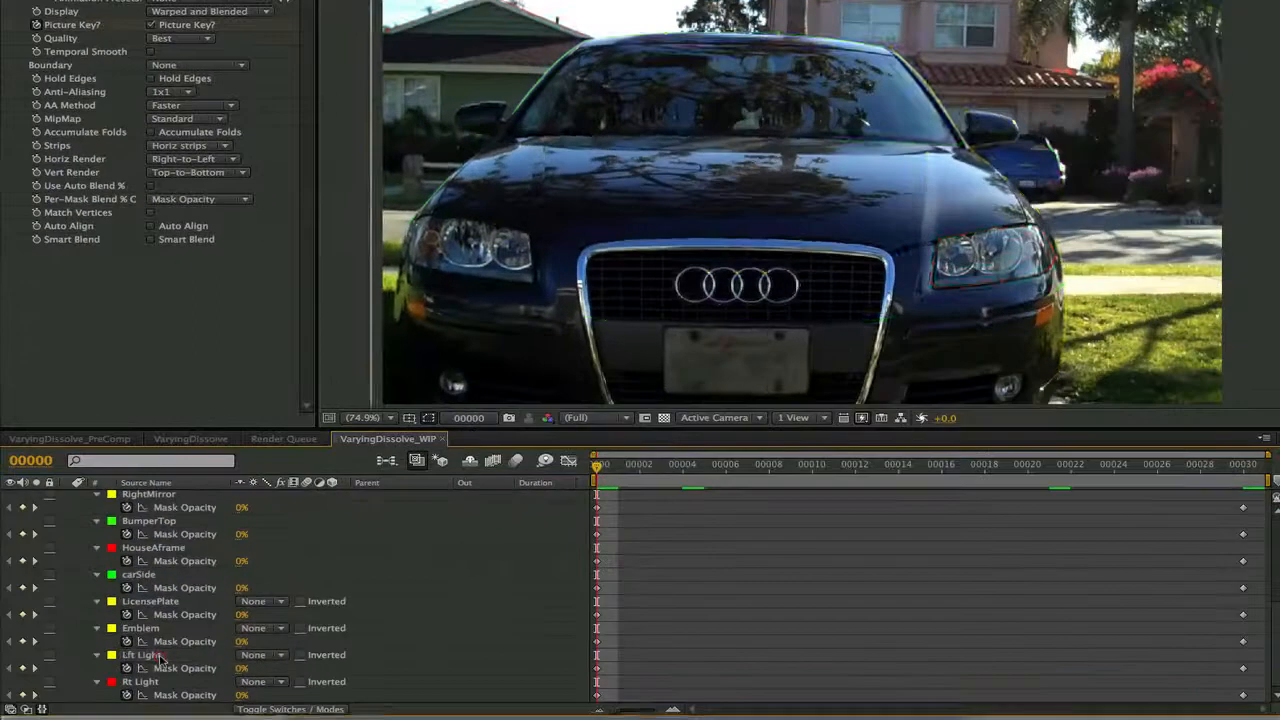
# Keyframe the Mask Opacity of the Lft Light and Rt Light masks at 0% on frame 10 and scrub through the change
pyautogui.click(158, 664)
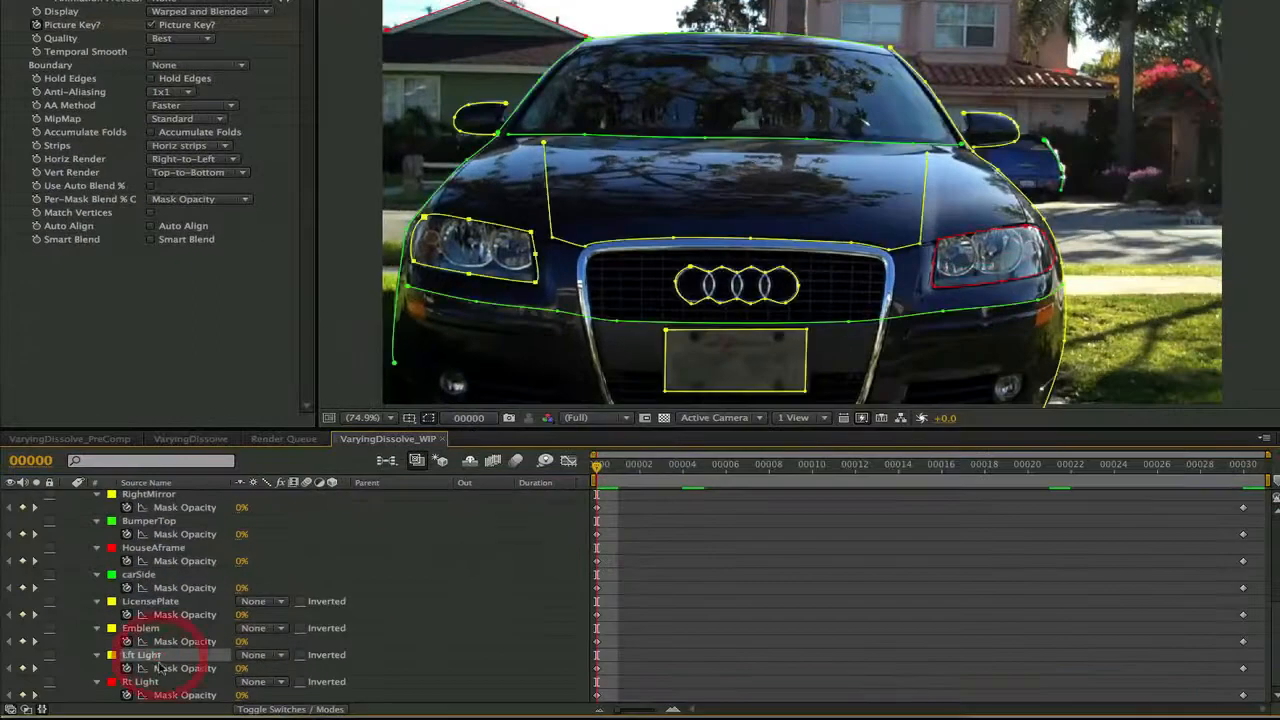
pyautogui.click(170, 668)
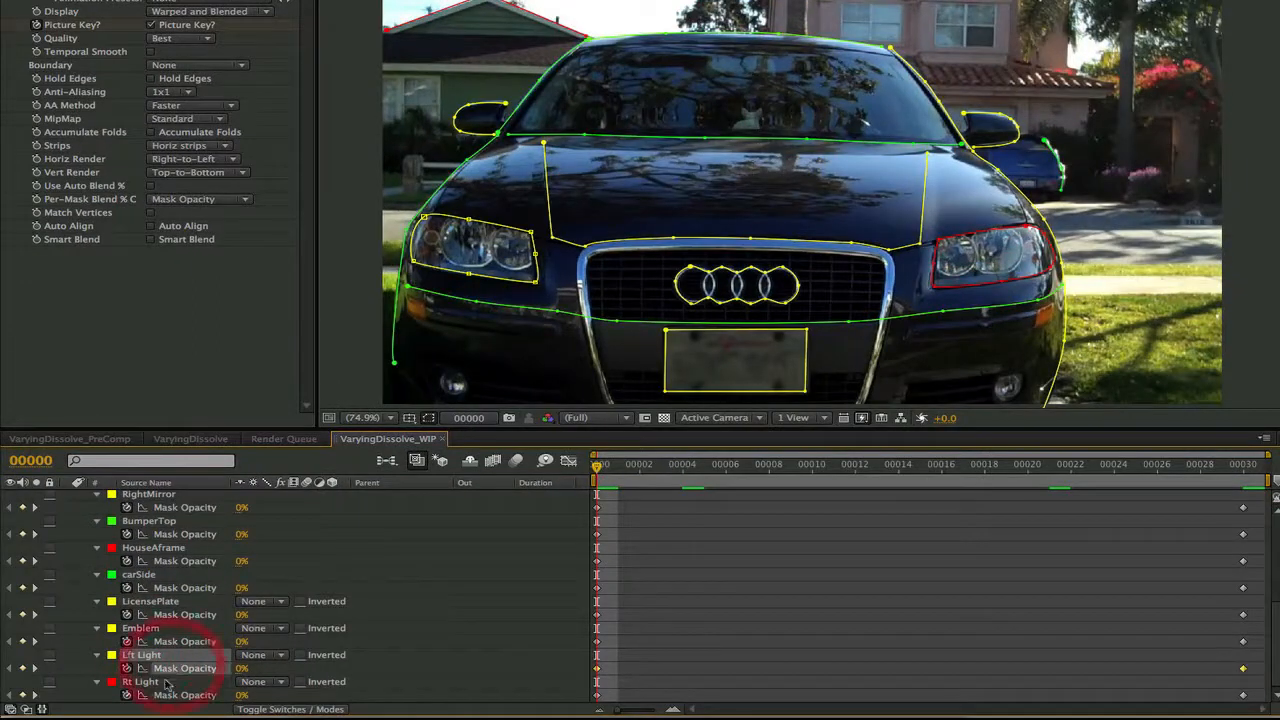
pyautogui.keyDown('shift'); pyautogui.click(175, 694); pyautogui.keyUp('shift')
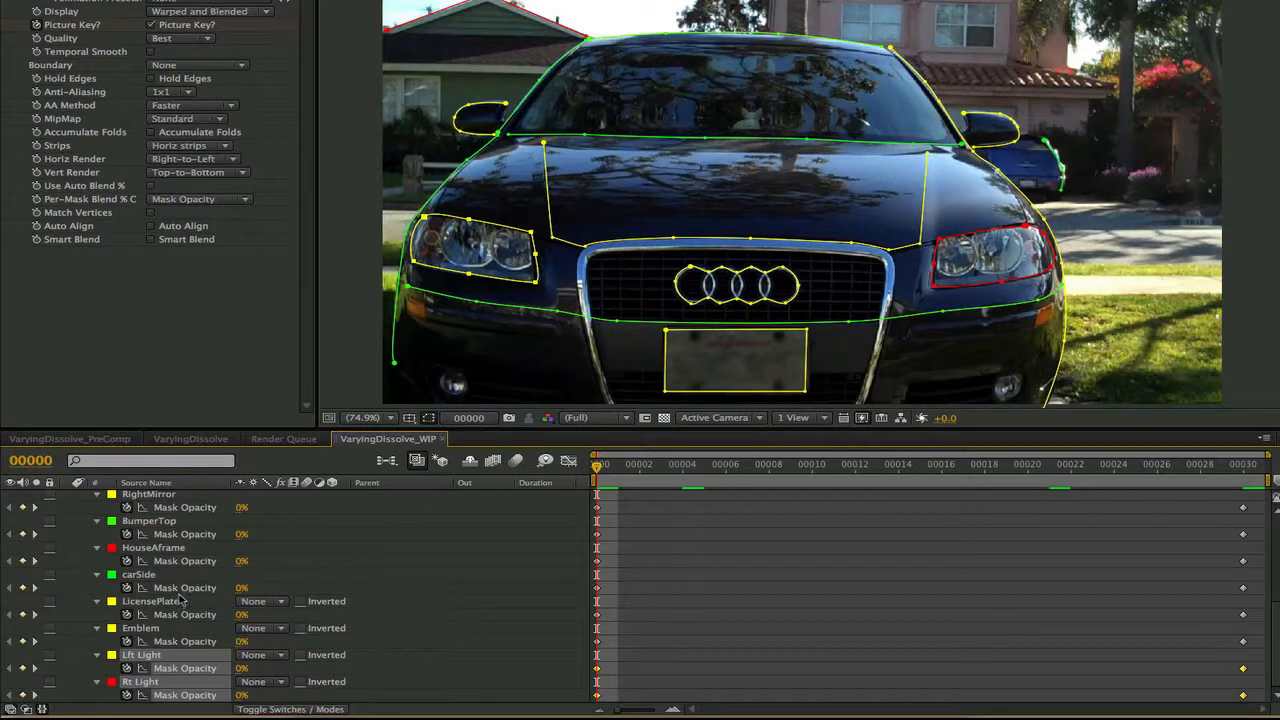
pyautogui.moveTo(599, 468); pyautogui.dragTo(809, 470)
pyautogui.moveTo(243, 669); pyautogui.dragTo(55, 667)
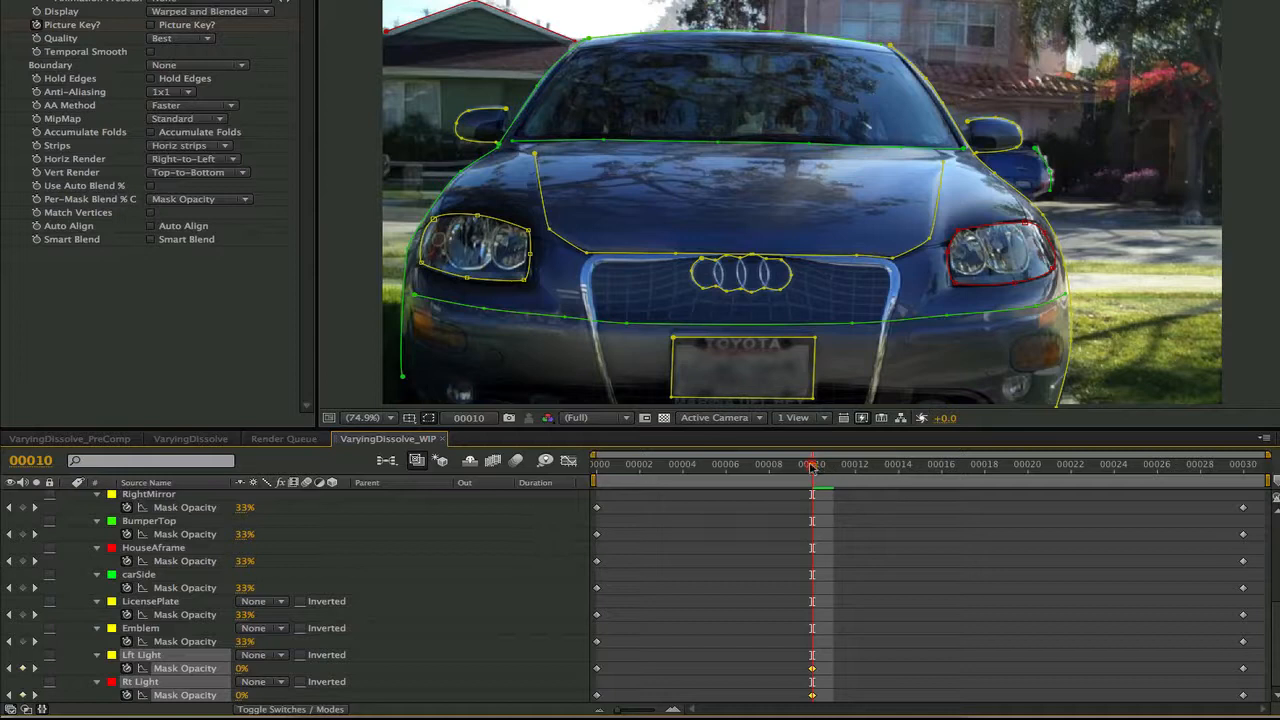
pyautogui.moveTo(812, 466); pyautogui.dragTo(1224, 494)
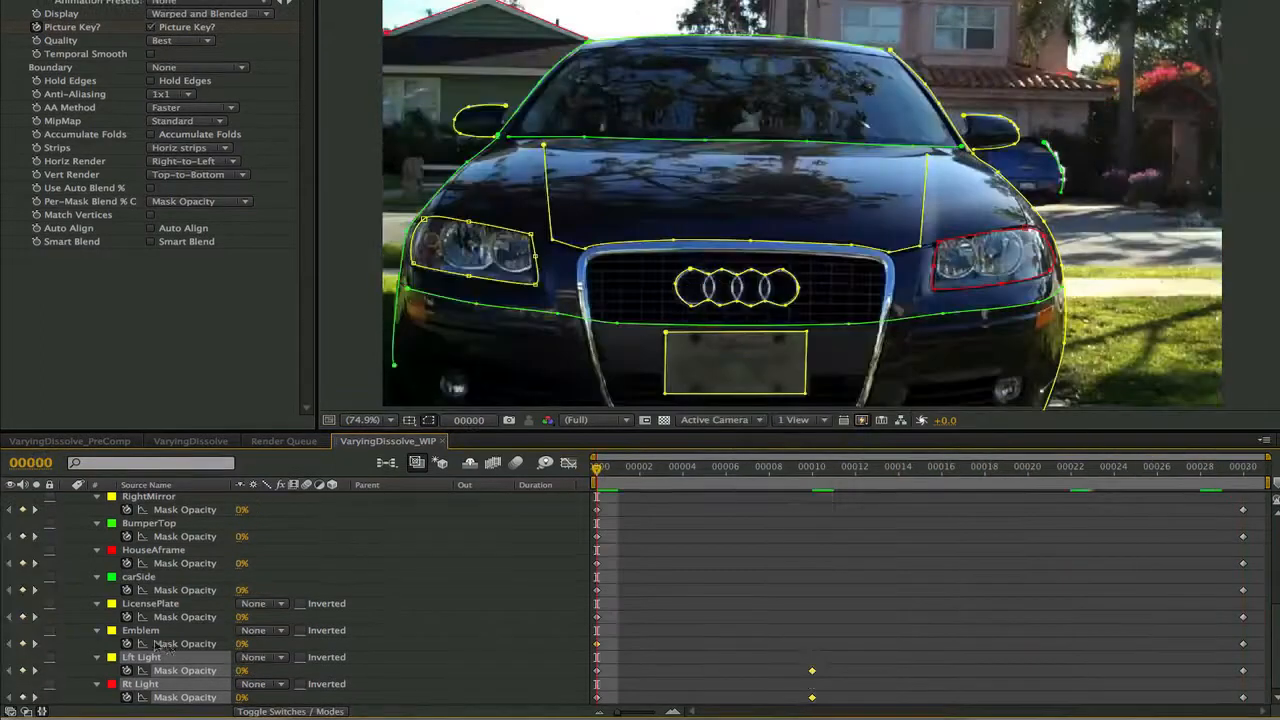
# Keyframe the Emblem mask's Mask Opacity at 100% on frame 25 and preview the animation
pyautogui.click(159, 644)
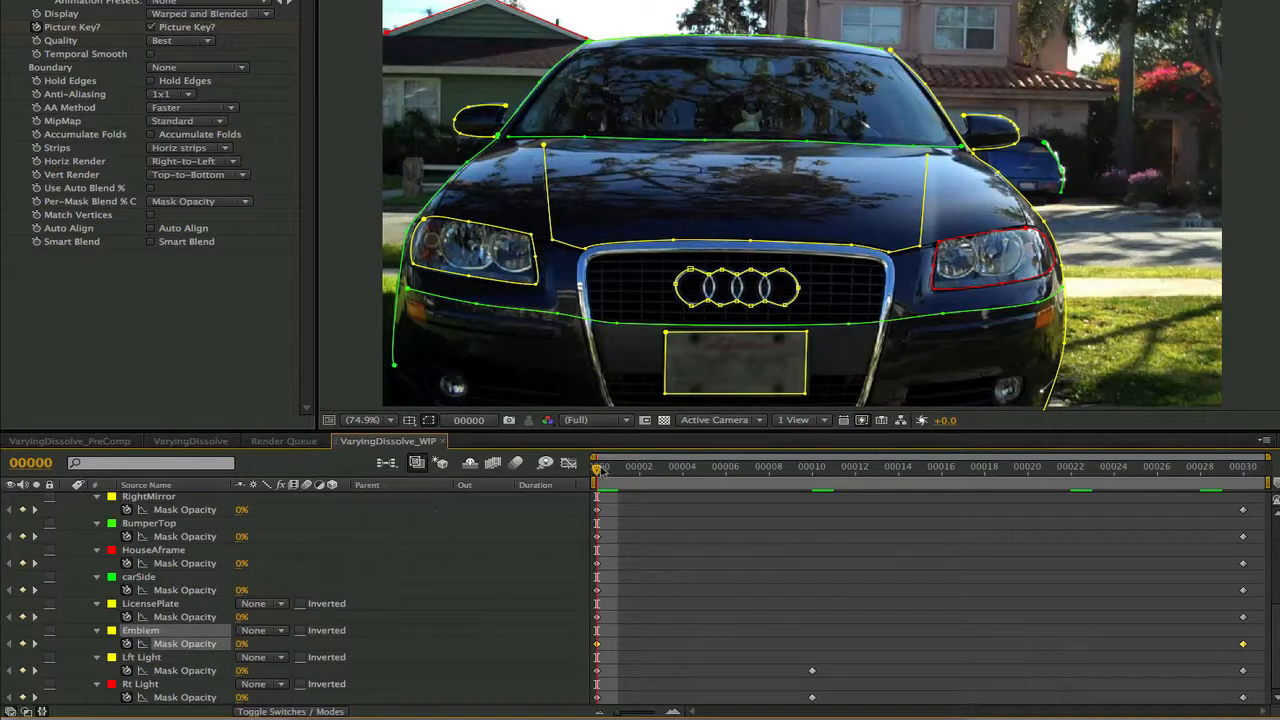
pyautogui.press('space')
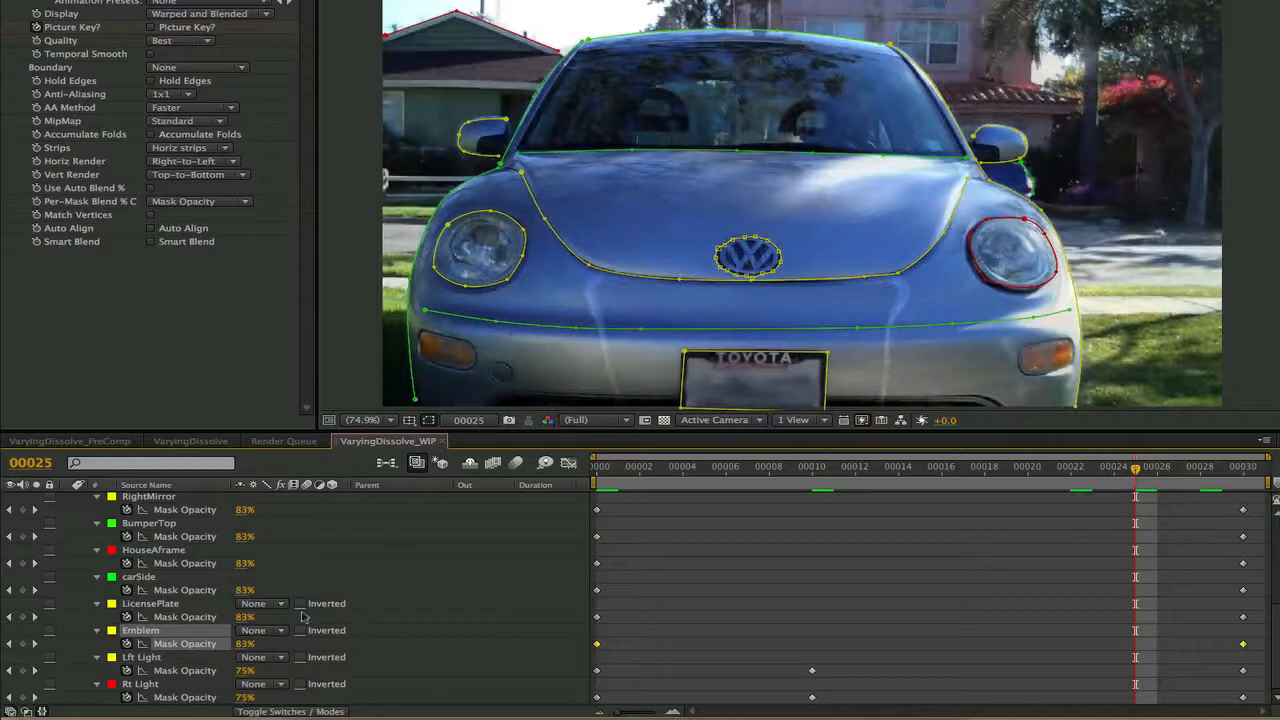
pyautogui.moveTo(244, 650); pyautogui.dragTo(318, 647)
pyautogui.click(1157, 467)
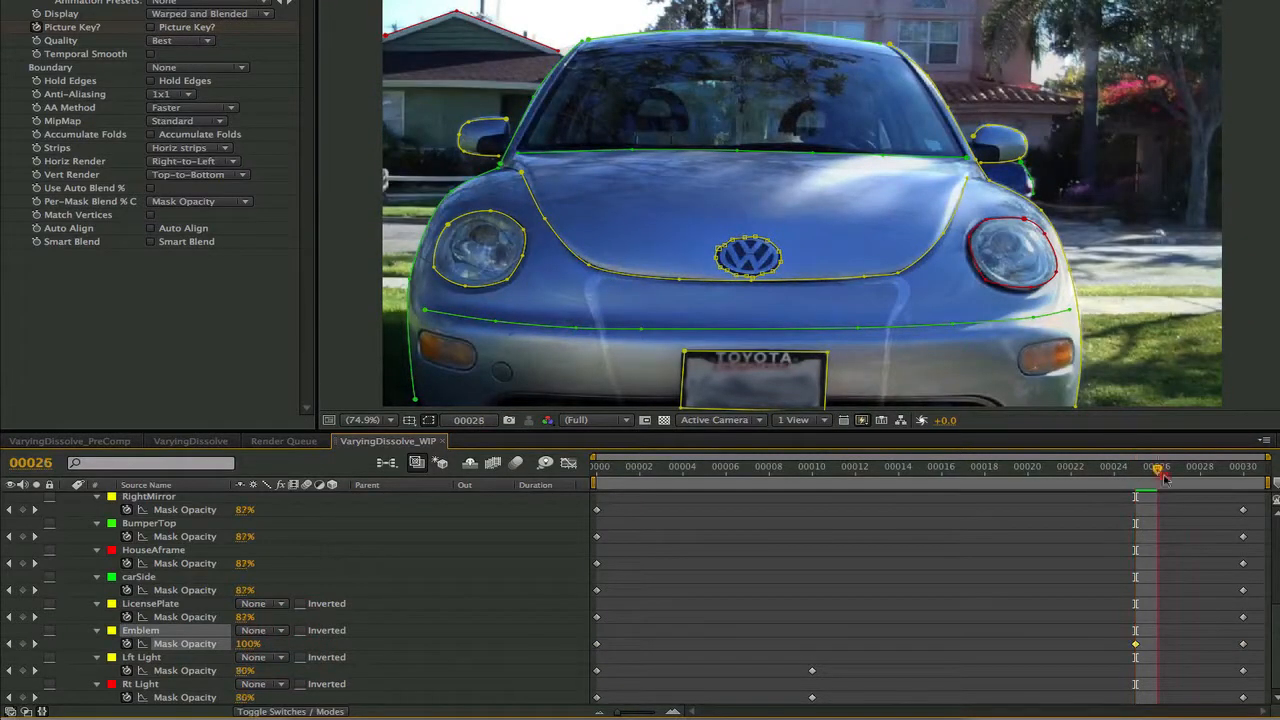
pyautogui.click(858, 487)
pyautogui.press('KP_0')
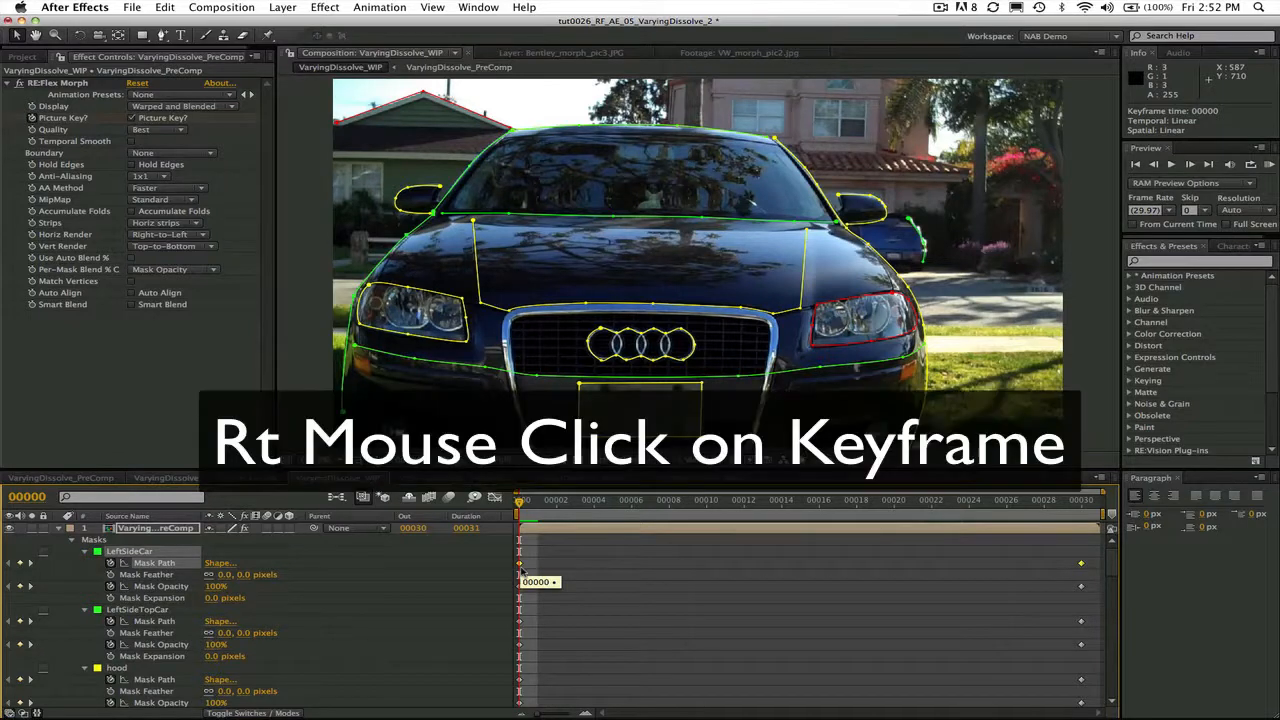
# Set the temporal interpolation of the LeftSideCar mask's Mask Path keyframe at frame 0 to Linear
pyautogui.rightClick(520, 567)
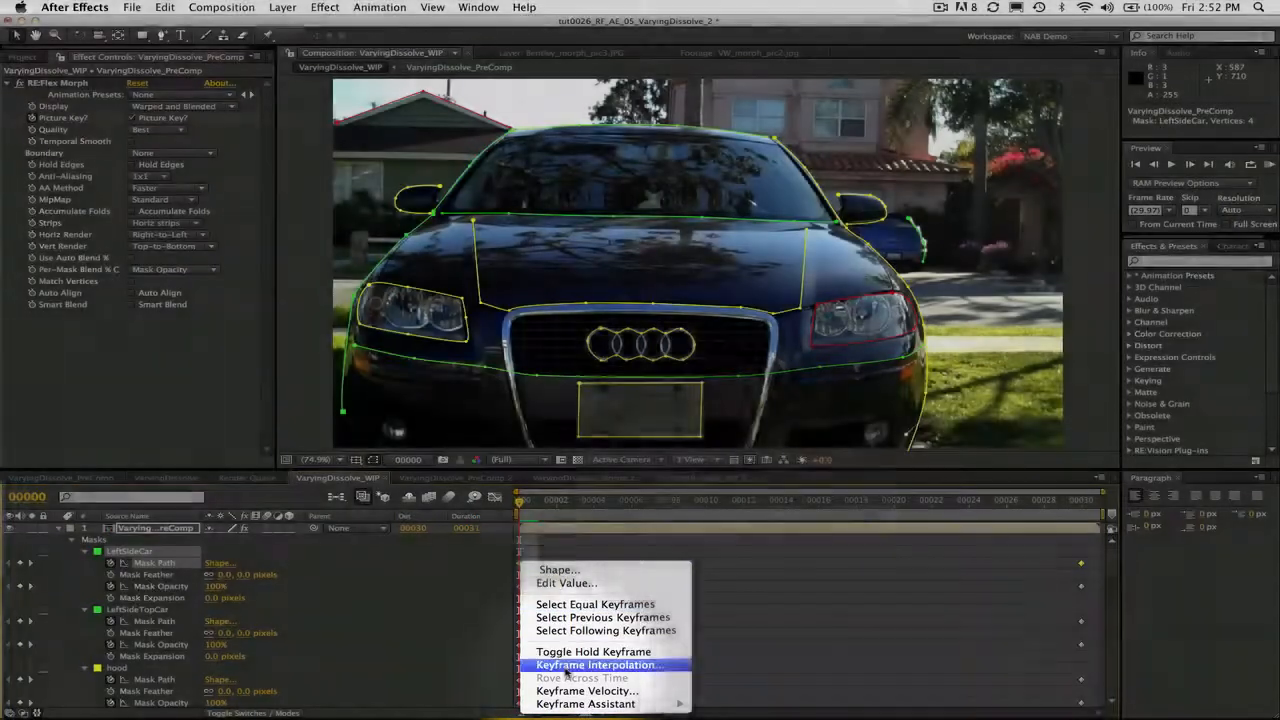
pyautogui.click(566, 666)
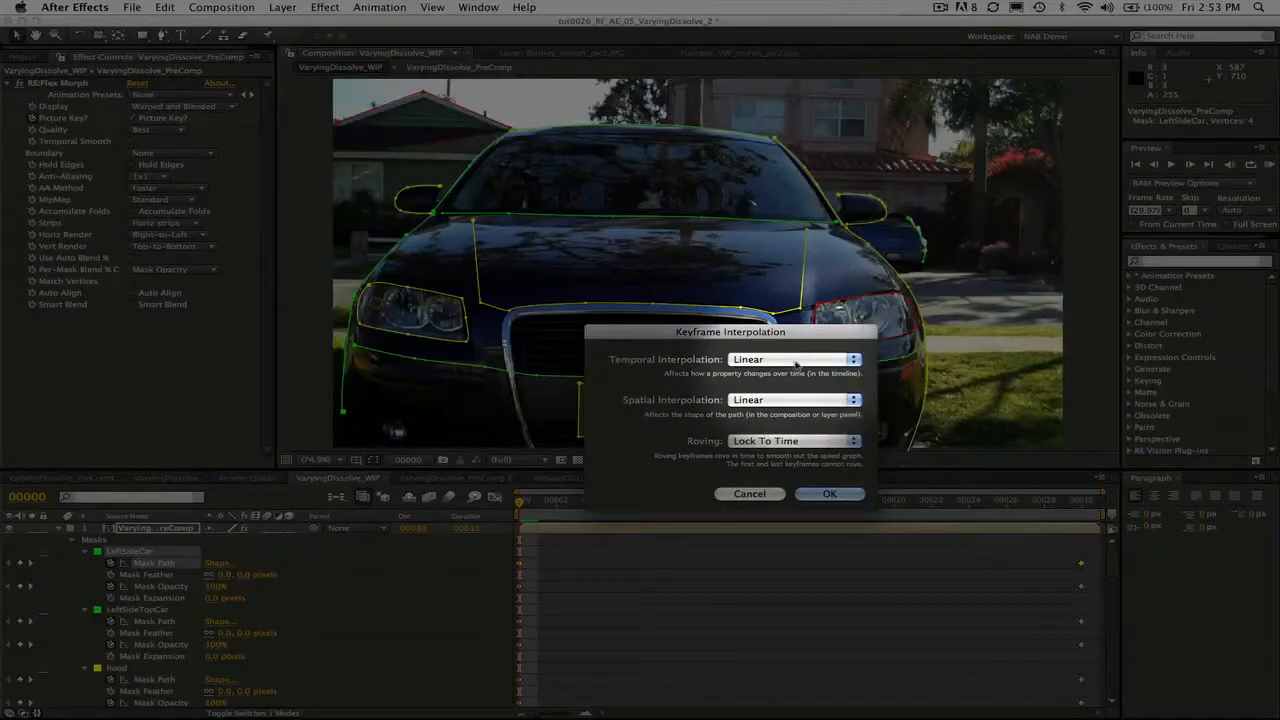
pyautogui.click(796, 360)
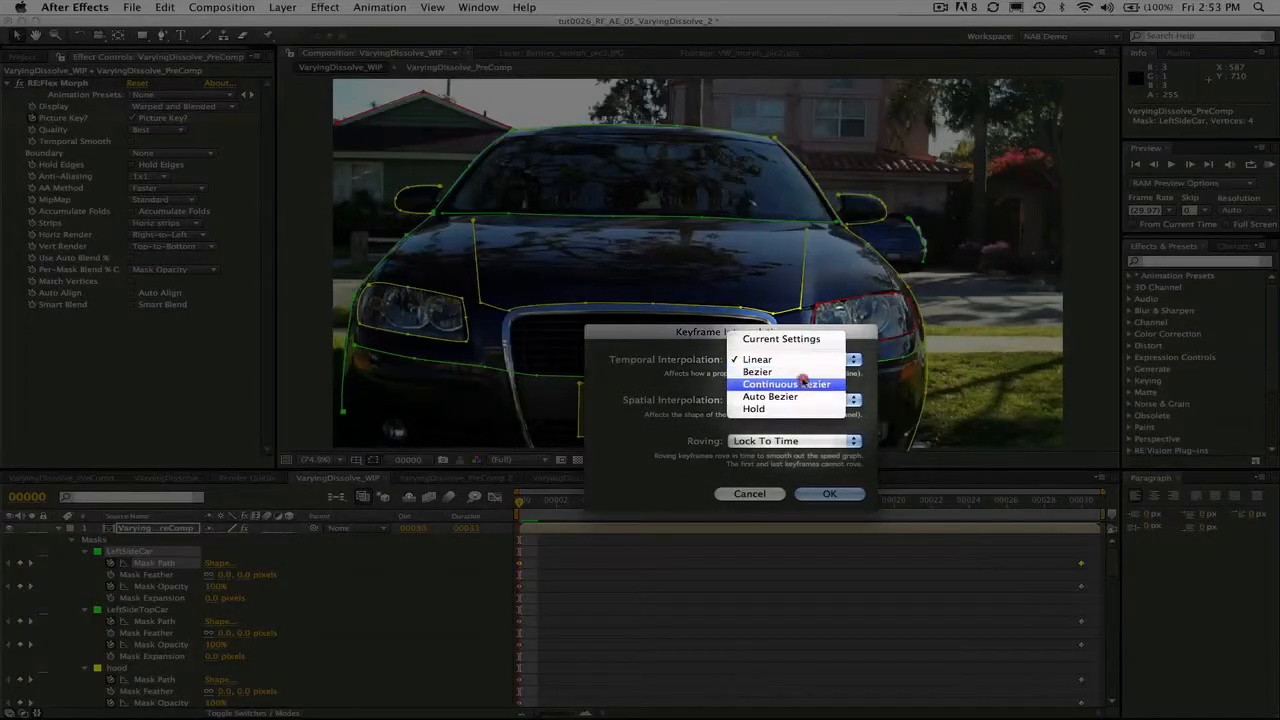
pyautogui.click(790, 359)
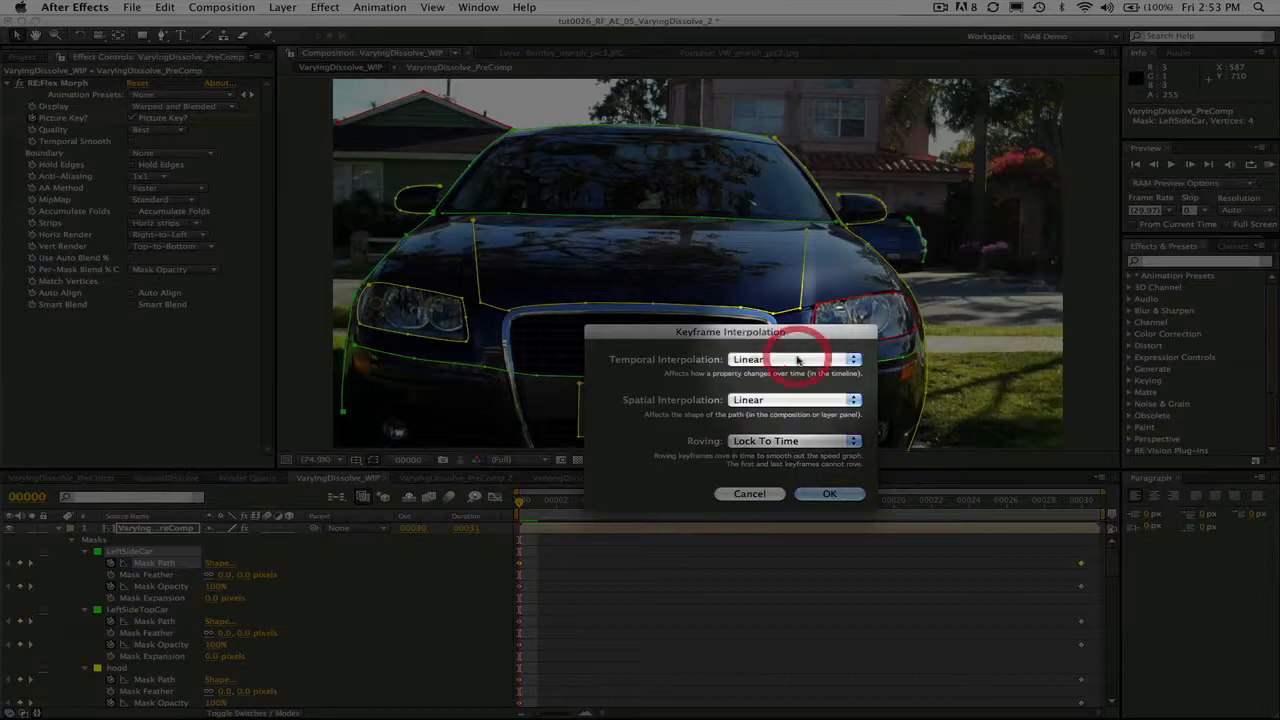
pyautogui.click(830, 494)
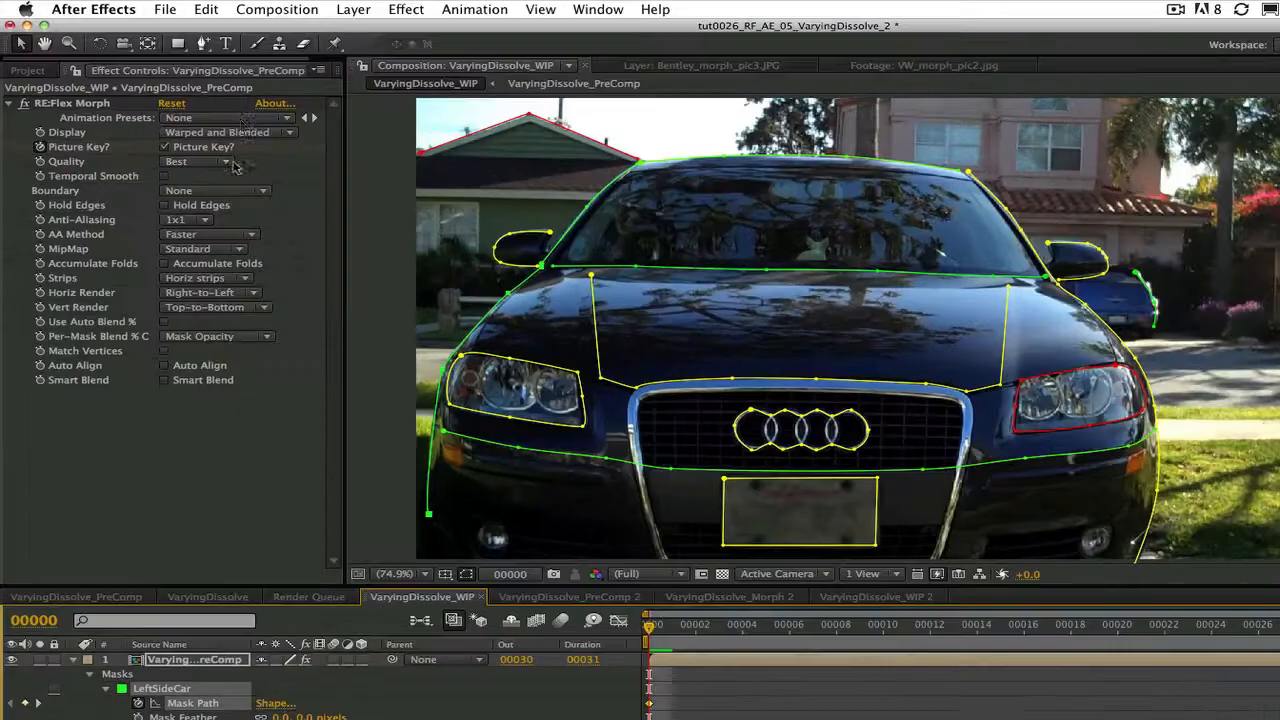
# Set the RE:Flex Morph Display to Control Image and play through the frames to examine the per-mask dissolve map
pyautogui.click(258, 133)
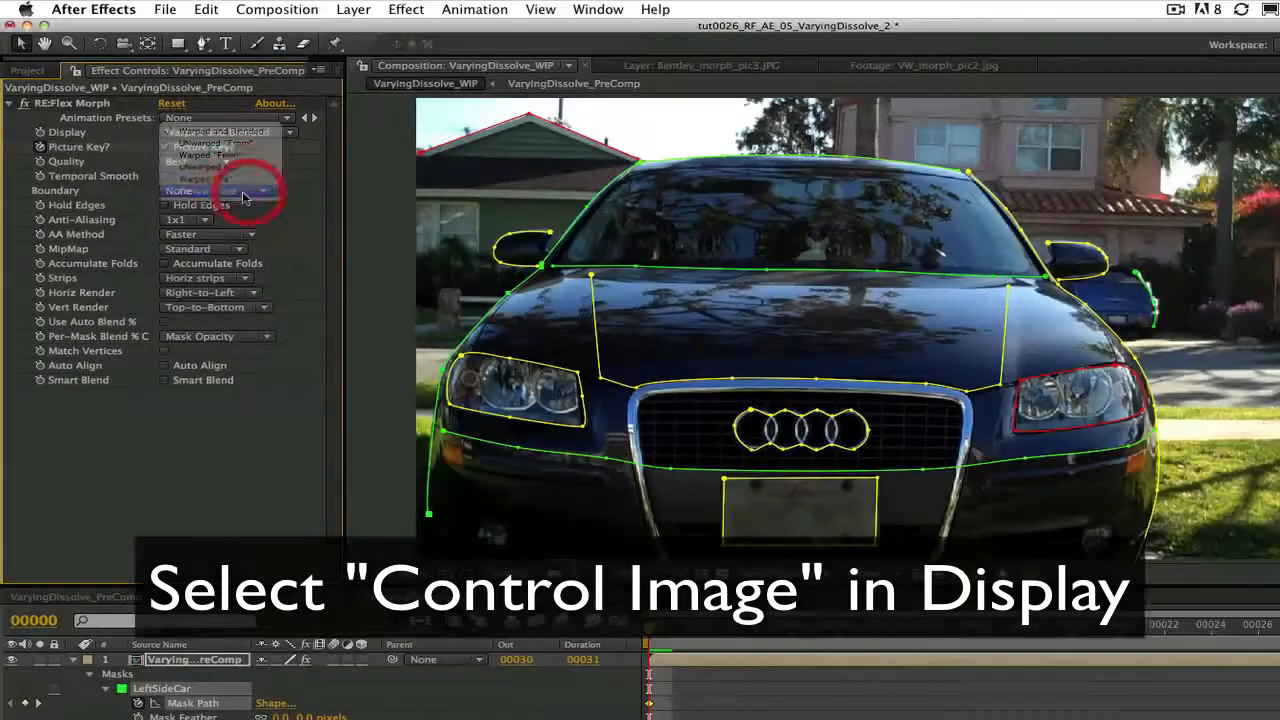
pyautogui.click(251, 192)
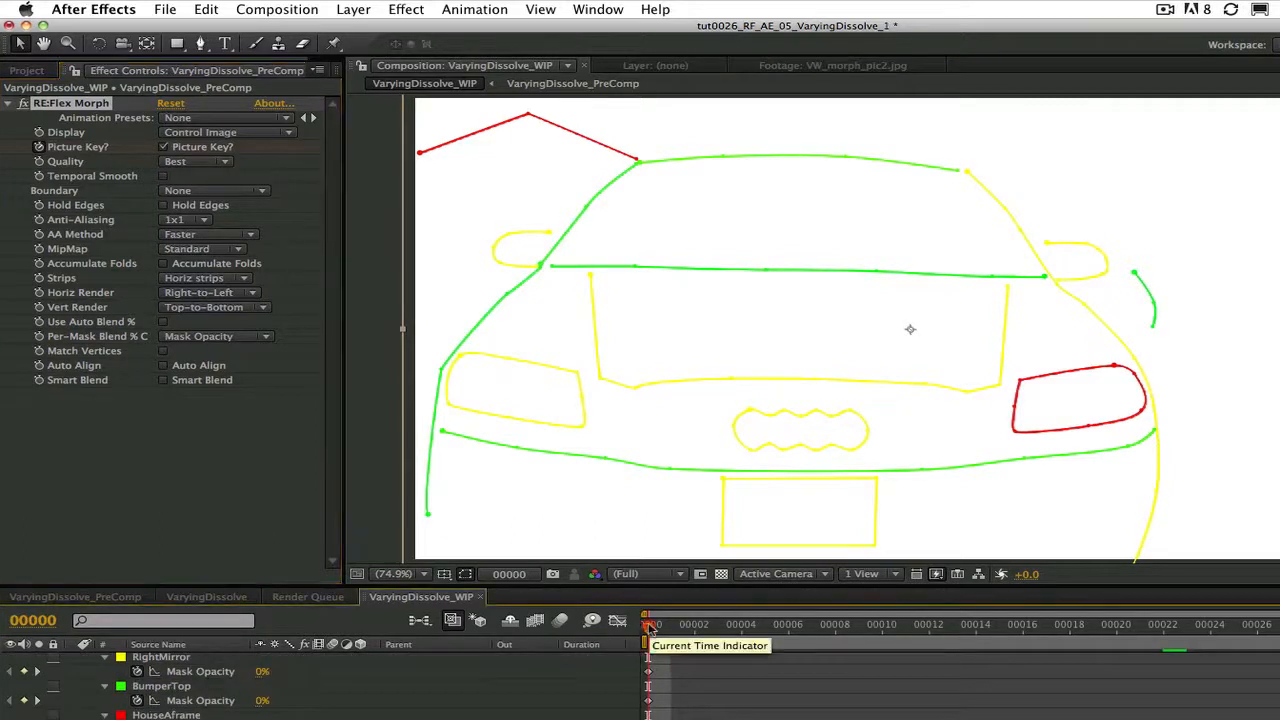
pyautogui.moveTo(651, 627); pyautogui.dragTo(1260, 714)
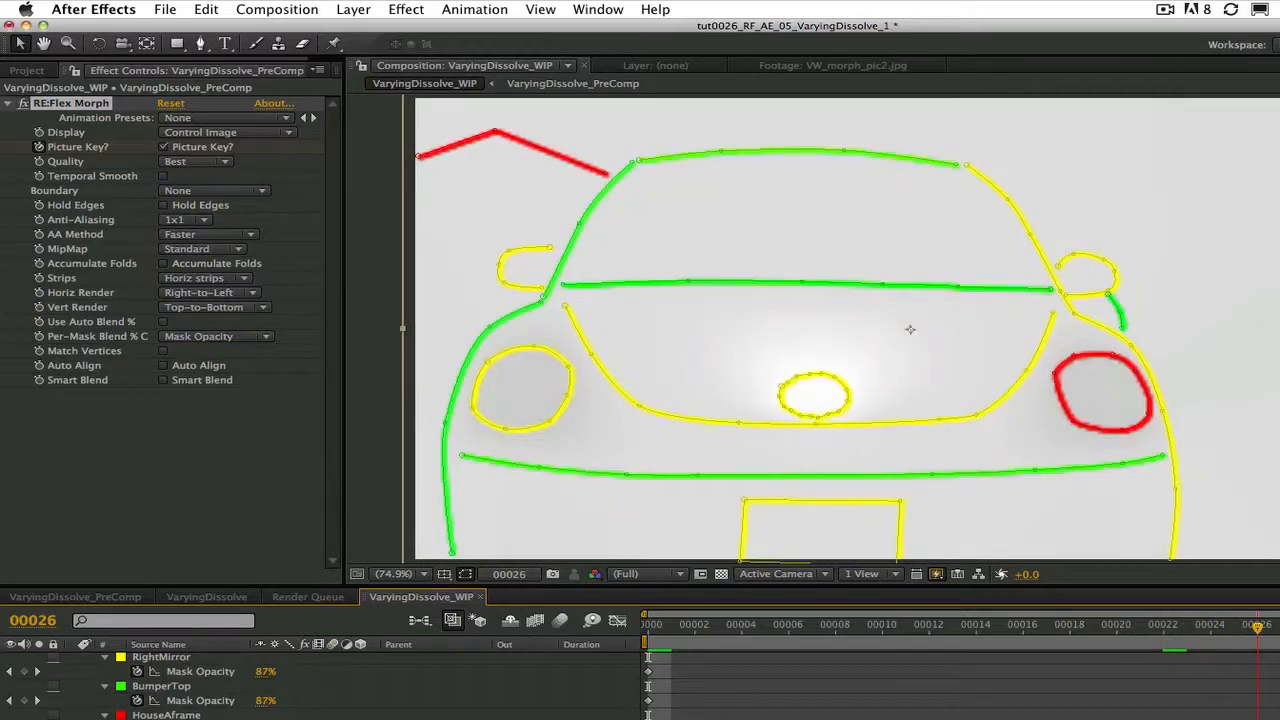
pyautogui.moveTo(1258, 714); pyautogui.dragTo(882, 714)
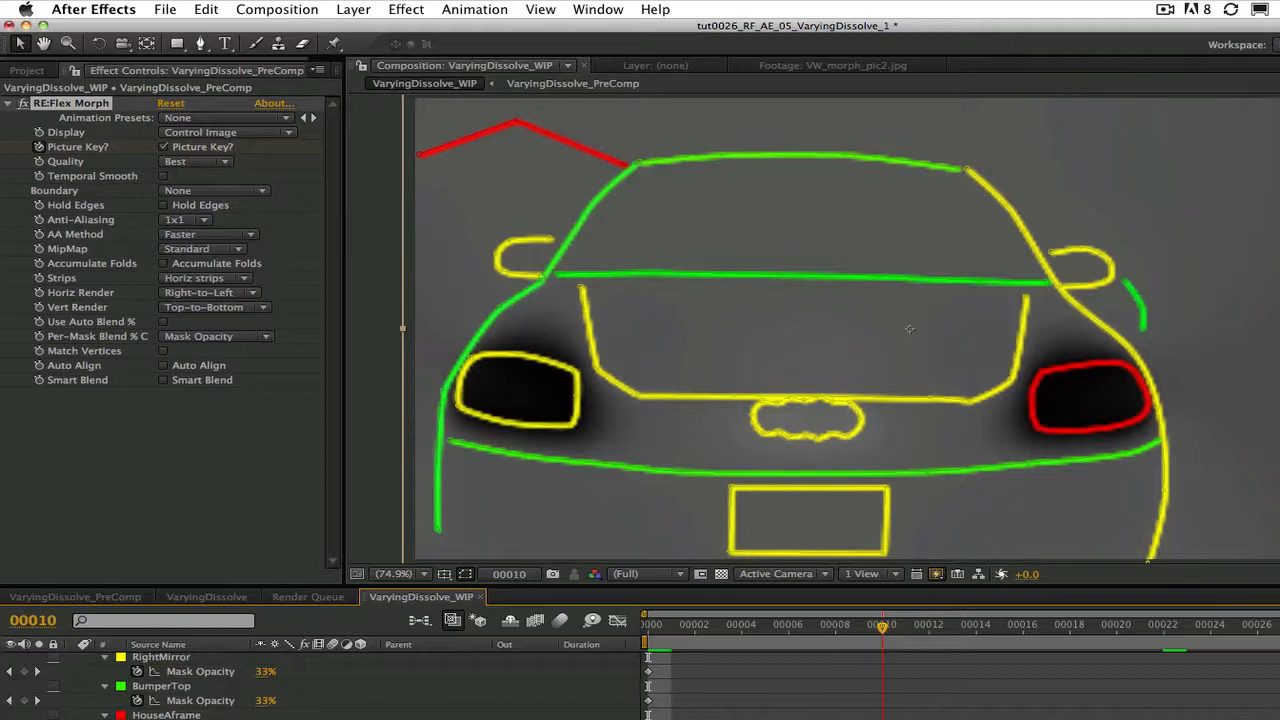
pyautogui.press('Home')
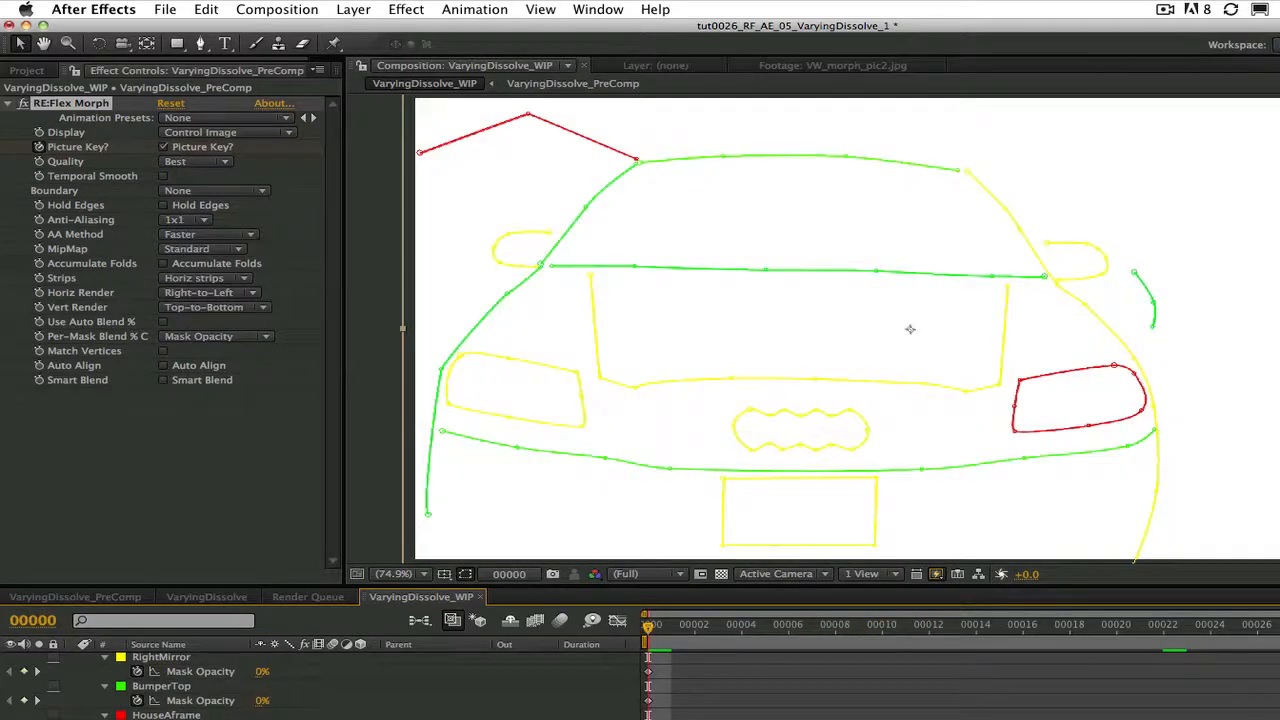
pyautogui.press('space')
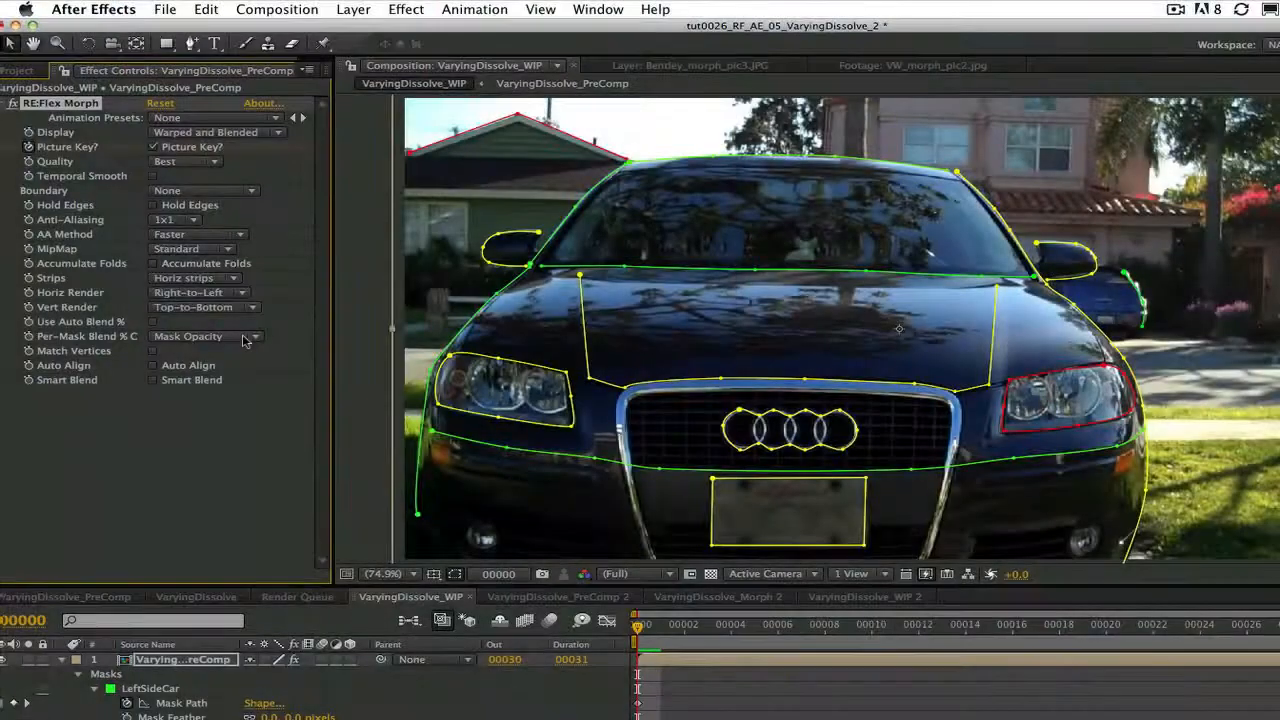
# Set the effect's Per-Mask Blend % control to Mask Expansion
pyautogui.click(245, 340)
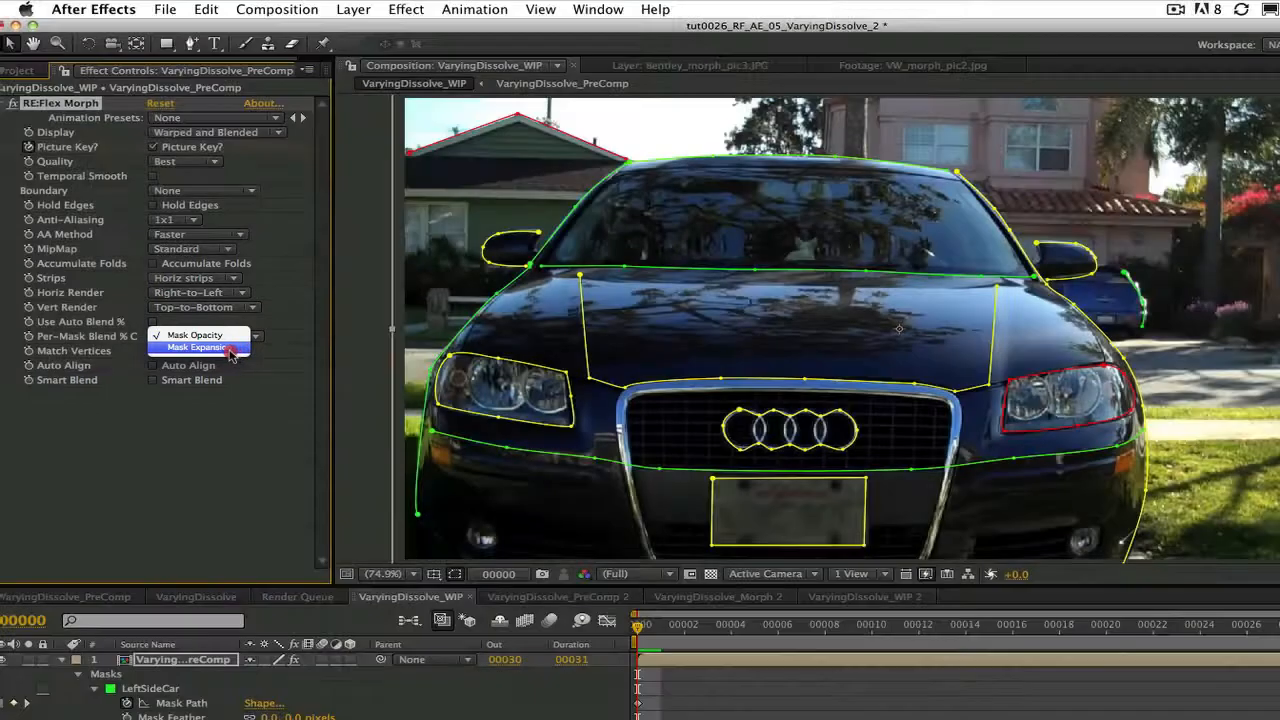
pyautogui.click(230, 348)
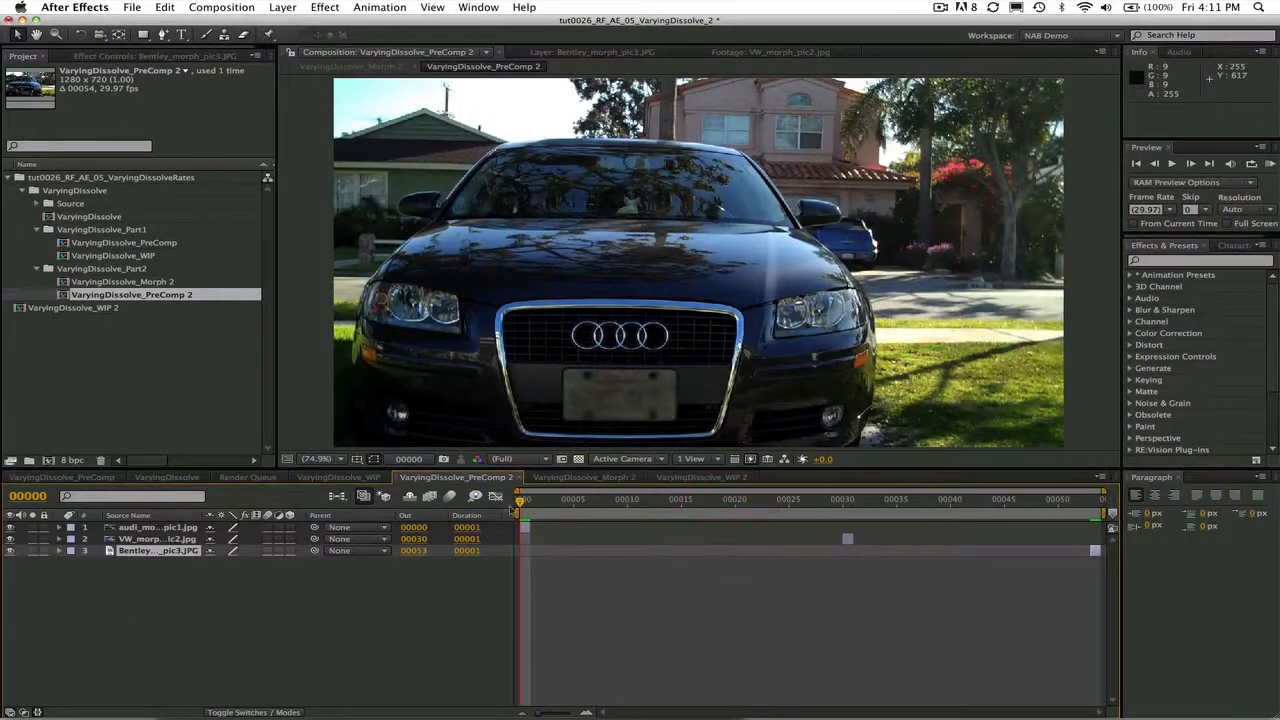
# Scrub through the VaryingDissolve_PreComp 2 composition to view the three car pictures, then return to the first frame
pyautogui.moveTo(527, 503); pyautogui.dragTo(1113, 530)
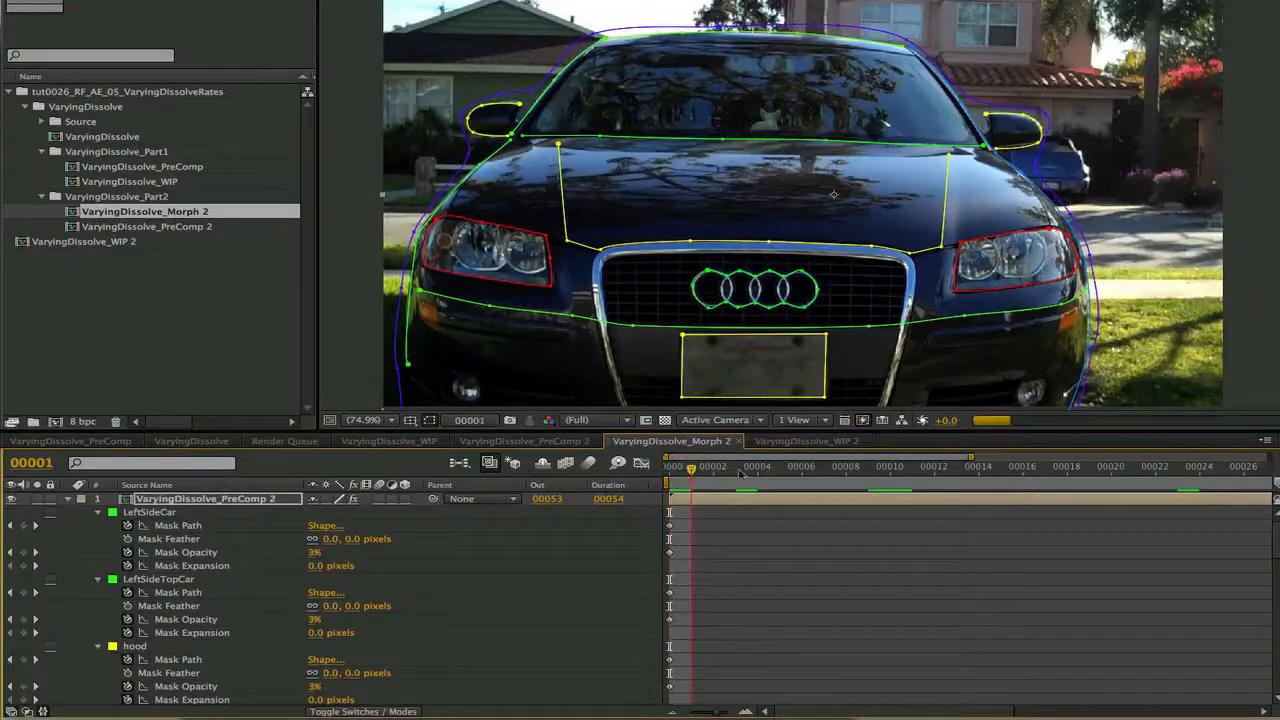
pyautogui.moveTo(694, 500); pyautogui.dragTo(1276, 504)
pyautogui.press('Home')
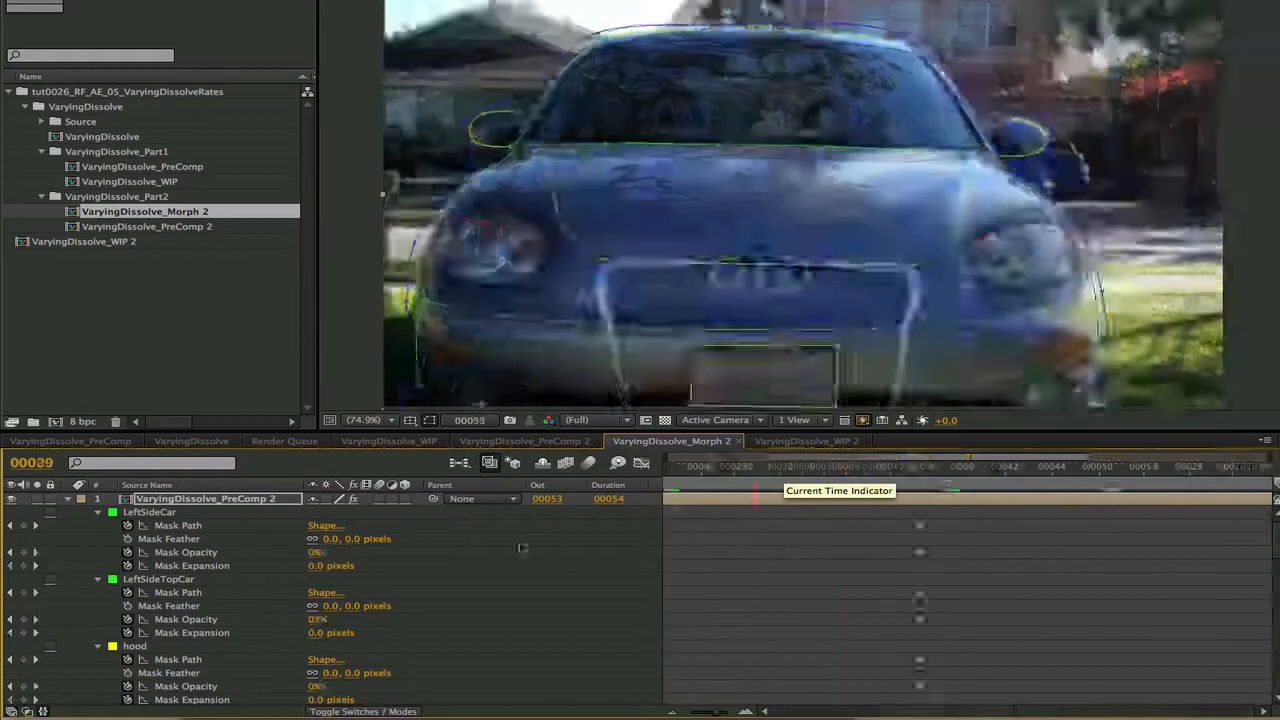
# Step through the LeftSideCar mask's Mask Opacity and Mask Expansion keyframes from frame 0 to frame 53
pyautogui.click(180, 553)
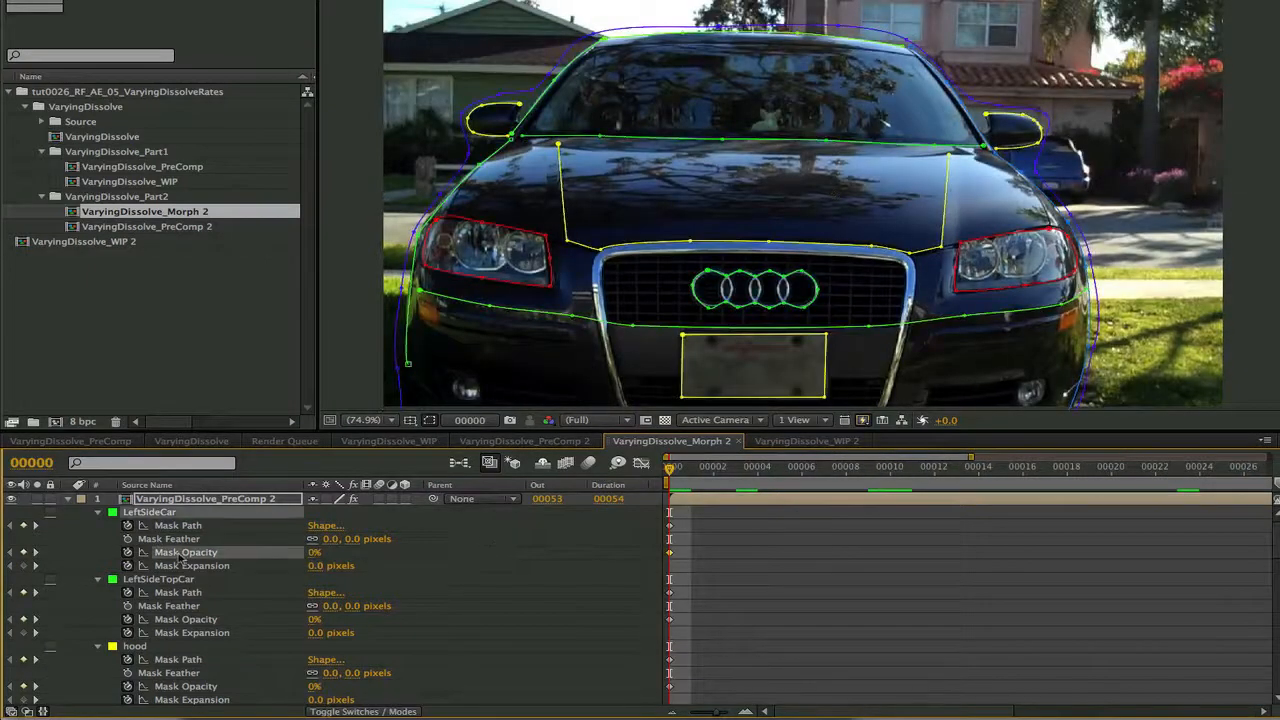
pyautogui.click(35, 552)
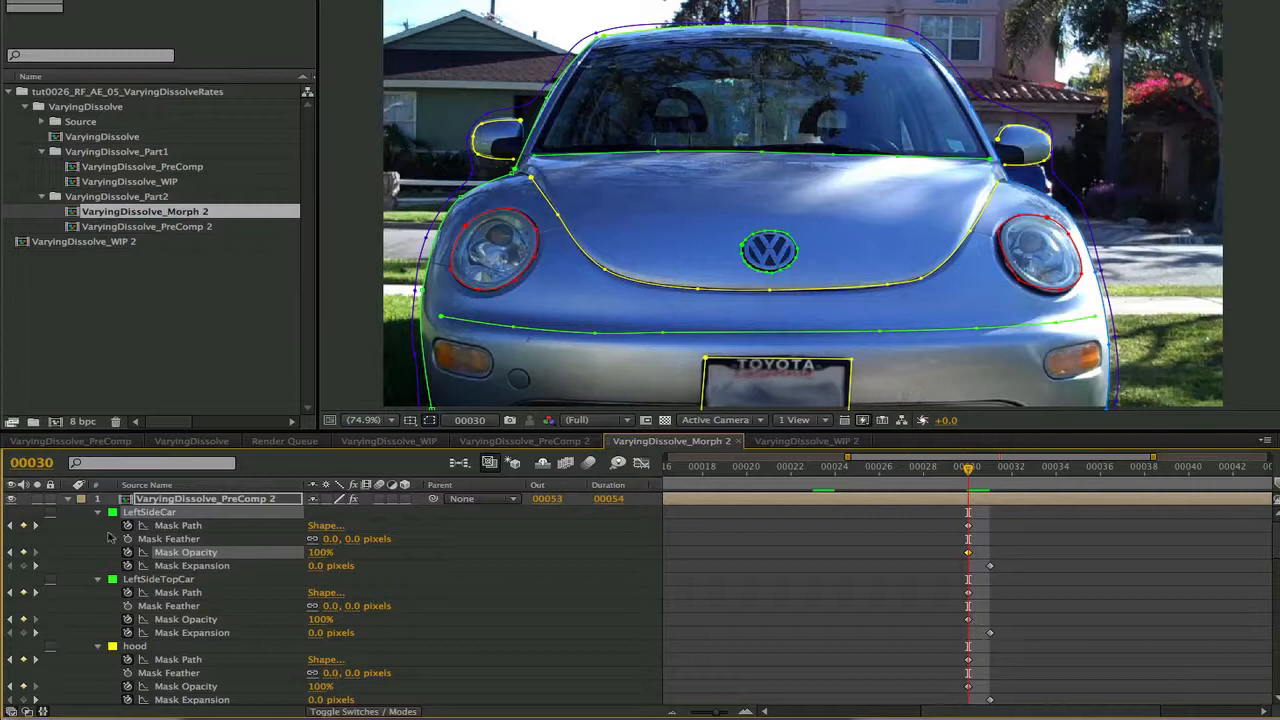
pyautogui.click(37, 566)
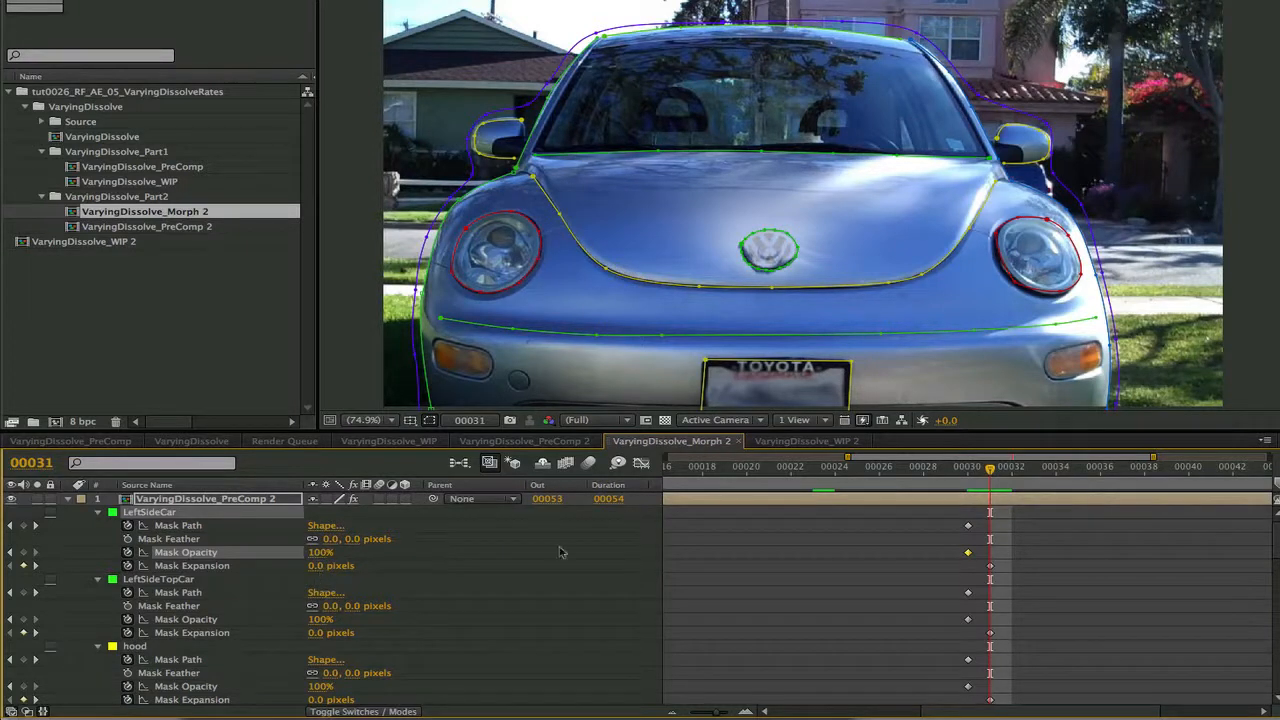
pyautogui.click(968, 552)
pyautogui.click(200, 566)
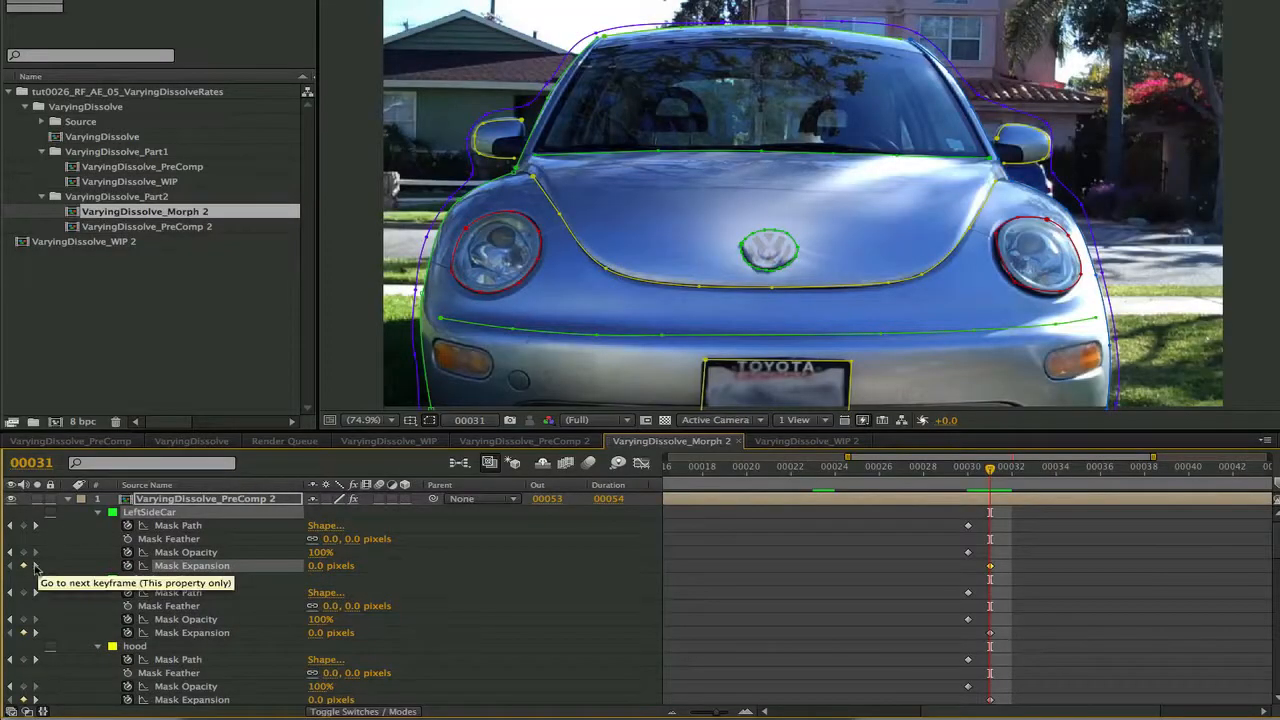
pyautogui.click(35, 566)
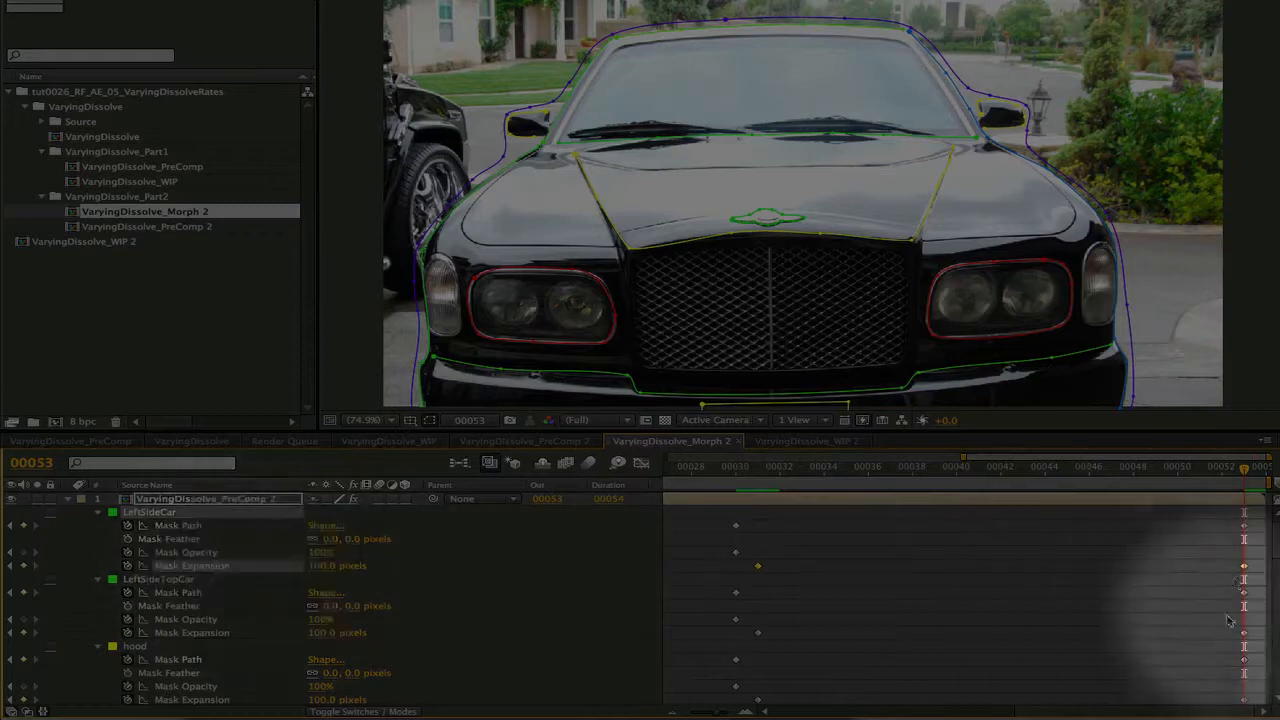
# Scrub the second morph backward from frame 53 to frame 30 to examine its dissolve
pyautogui.press('pageup')
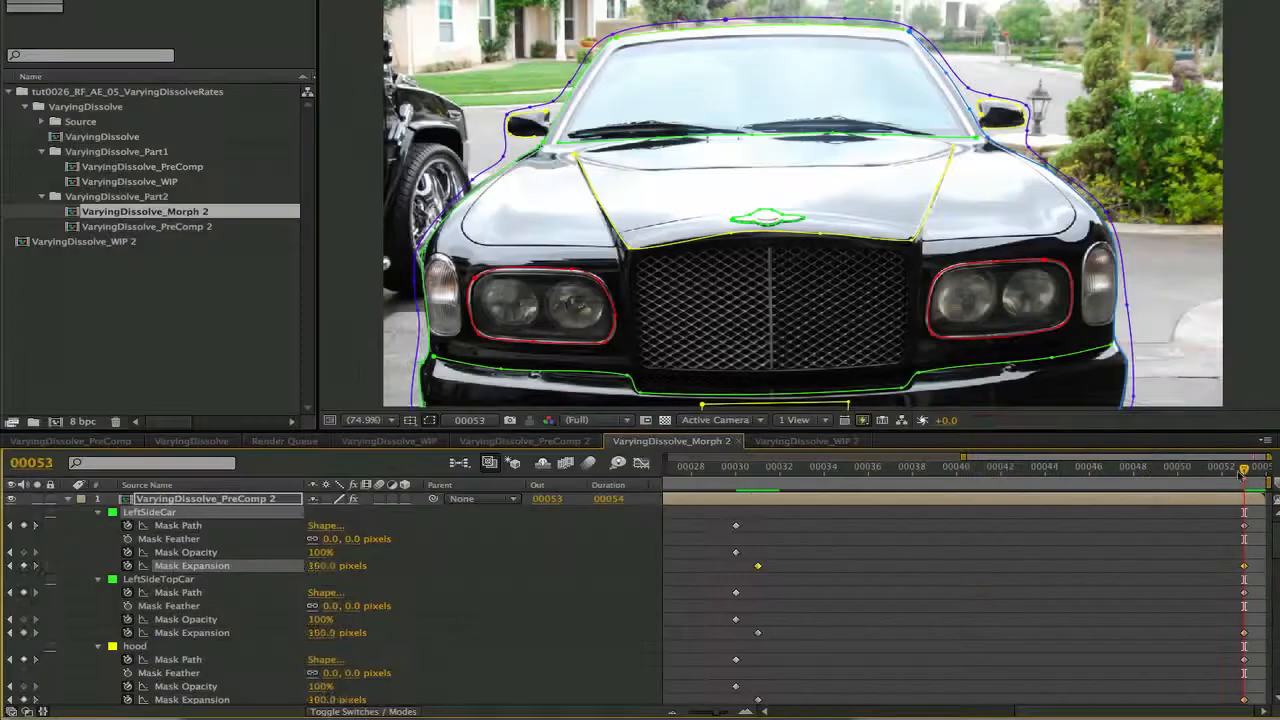
pyautogui.click(981, 470)
pyautogui.press('pageup')
pyautogui.press('pageup')
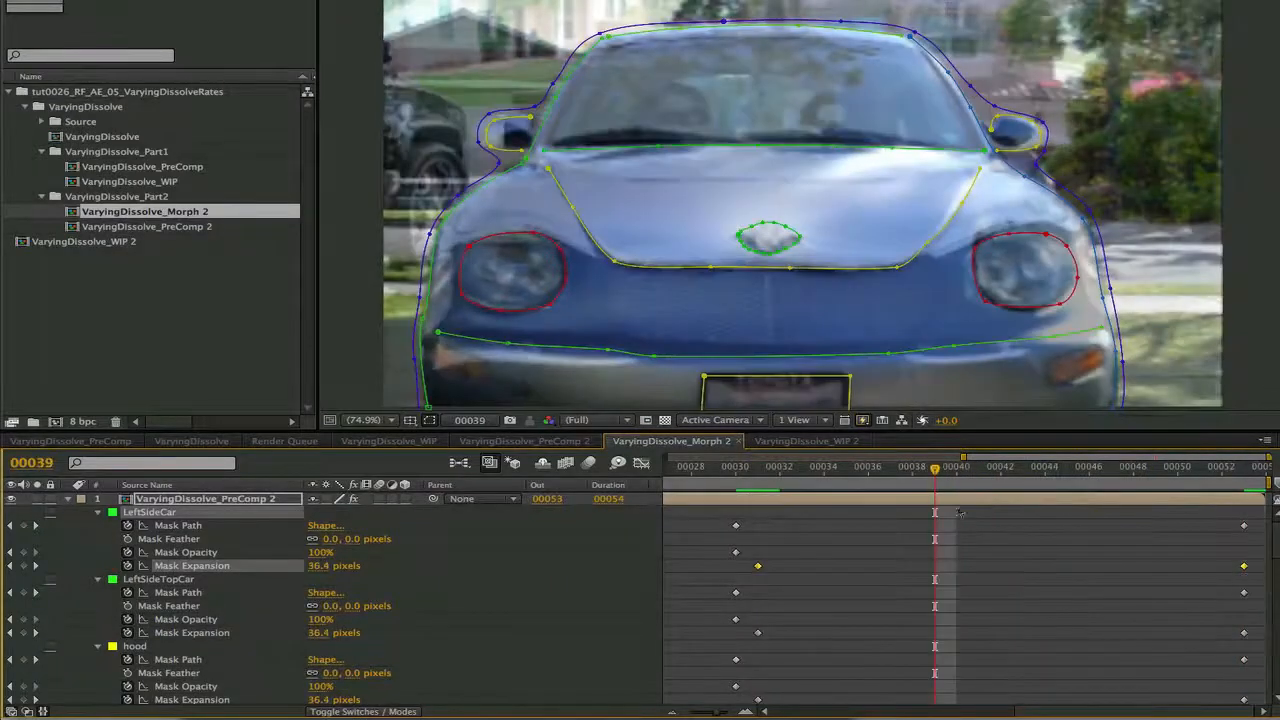
pyautogui.moveTo(936, 470); pyautogui.dragTo(743, 502)
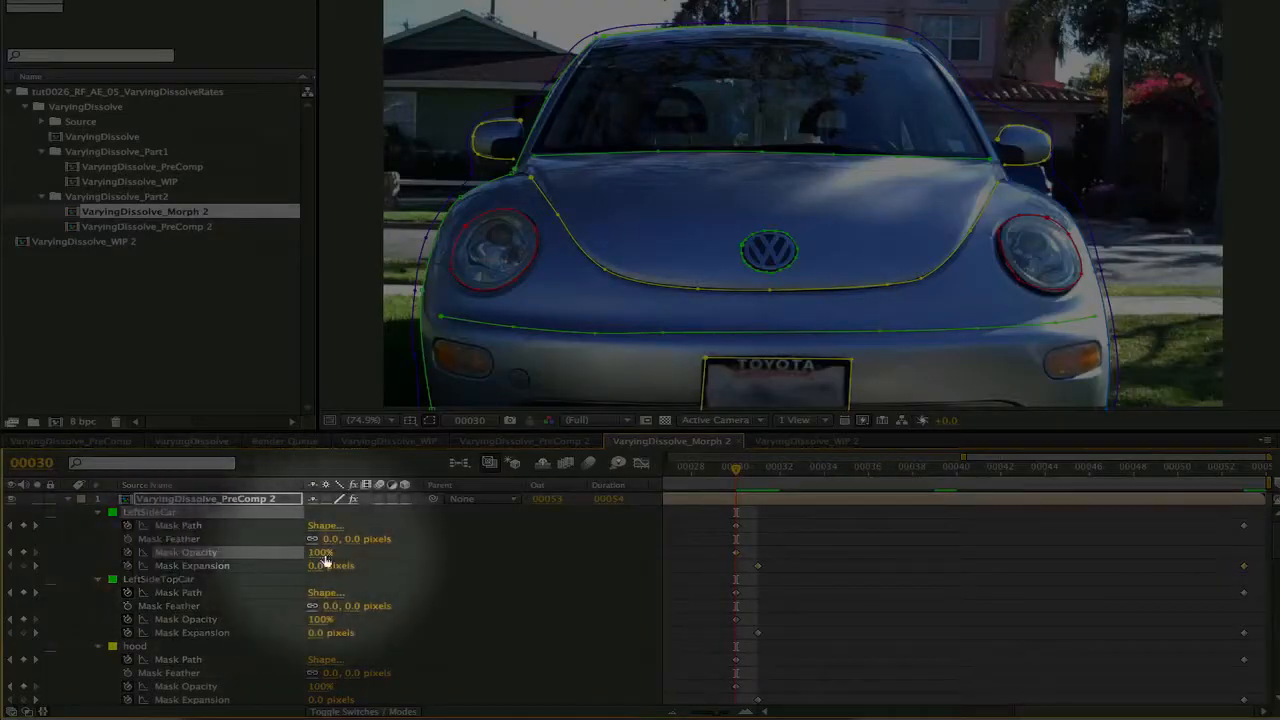
# Select LeftSideCar's Mask Expansion and scrub between frames 31 and 53 to examine how it drives the second dissolve
pyautogui.click(200, 566)
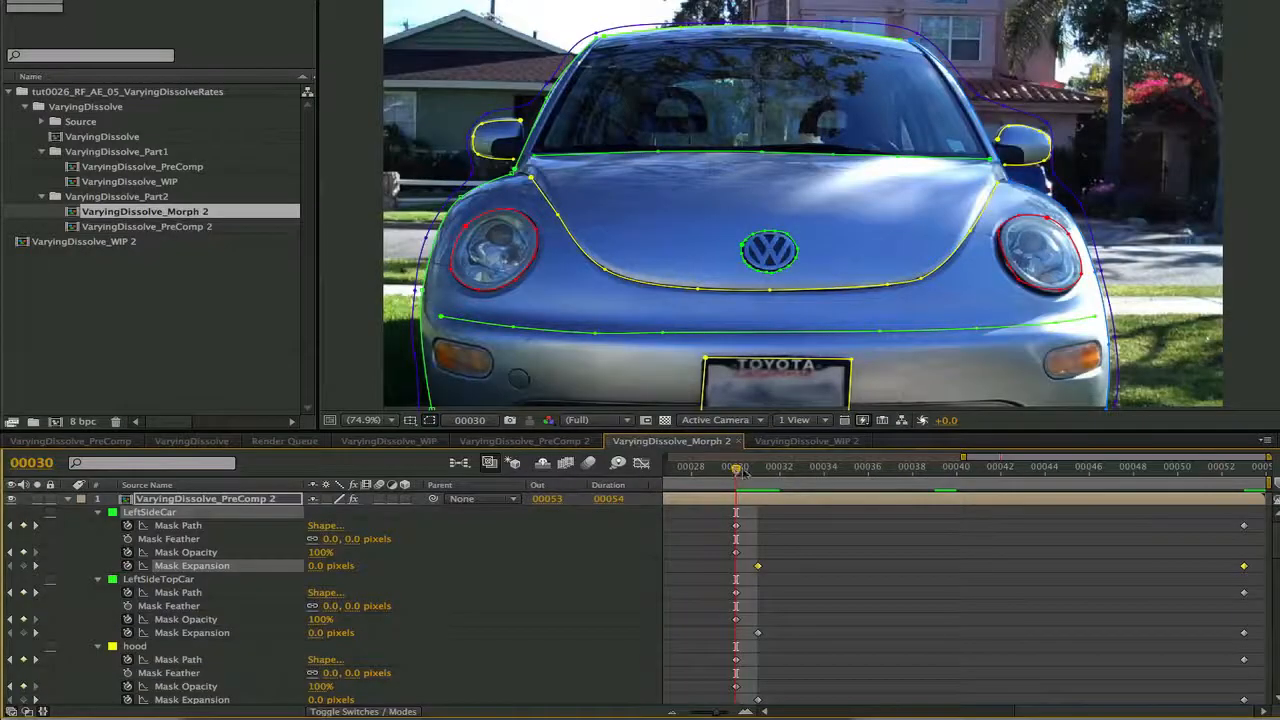
pyautogui.moveTo(738, 470); pyautogui.dragTo(757, 472)
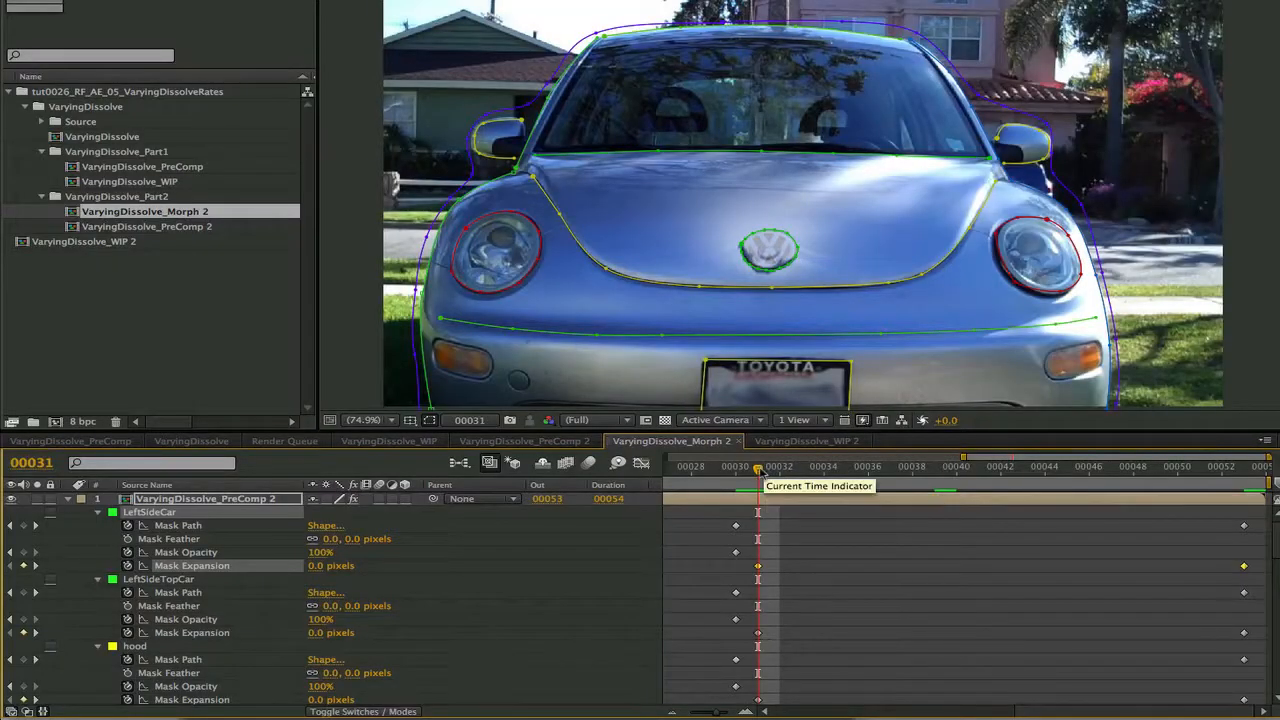
pyautogui.moveTo(757, 470); pyautogui.dragTo(1240, 528)
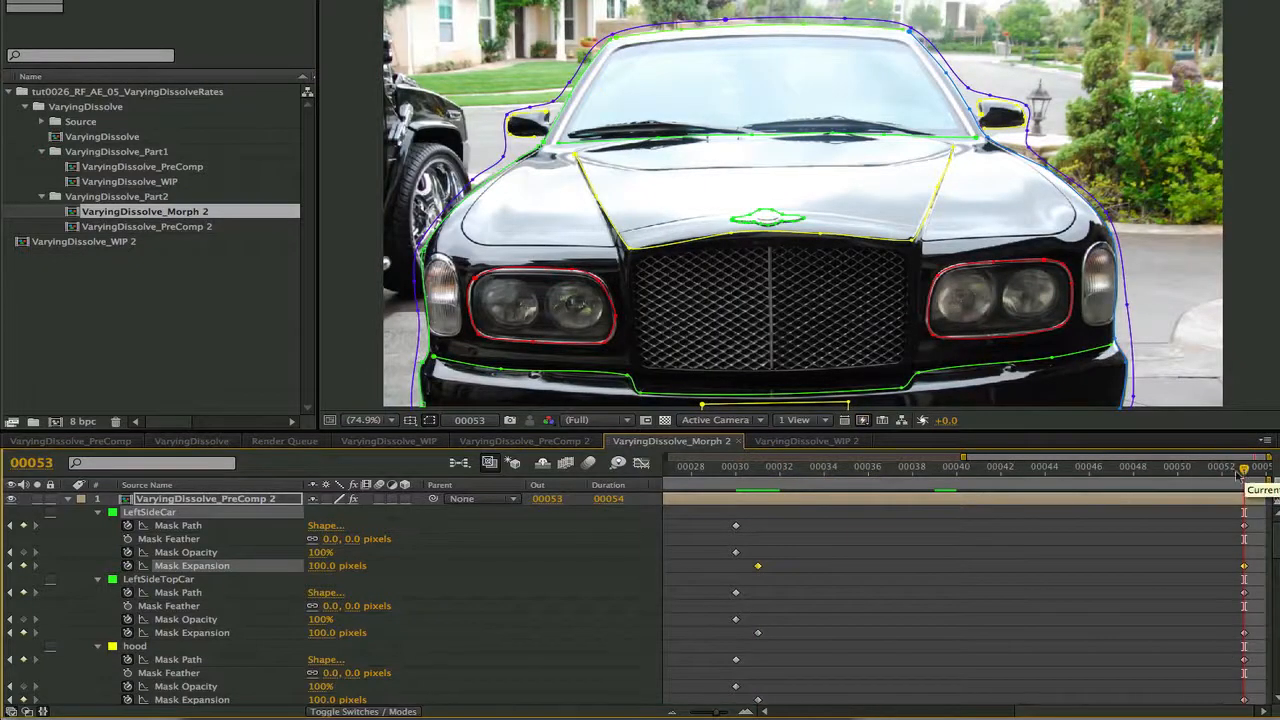
pyautogui.moveTo(1246, 476); pyautogui.dragTo(757, 470)
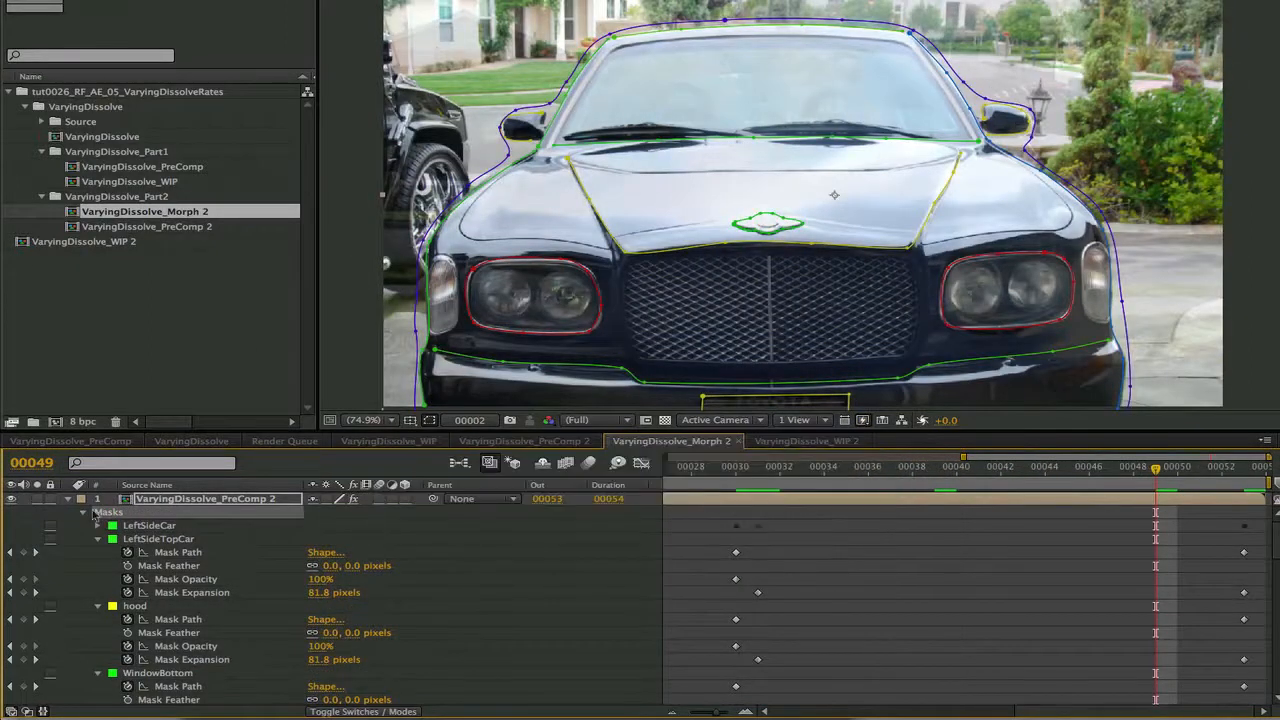
# Review the remaining masks' keyframes and the mask assigned as Boundary in the RE:Flex Morph effect
pyautogui.moveTo(1275, 541); pyautogui.dragTo(1274, 700)
pyautogui.click(138, 620)
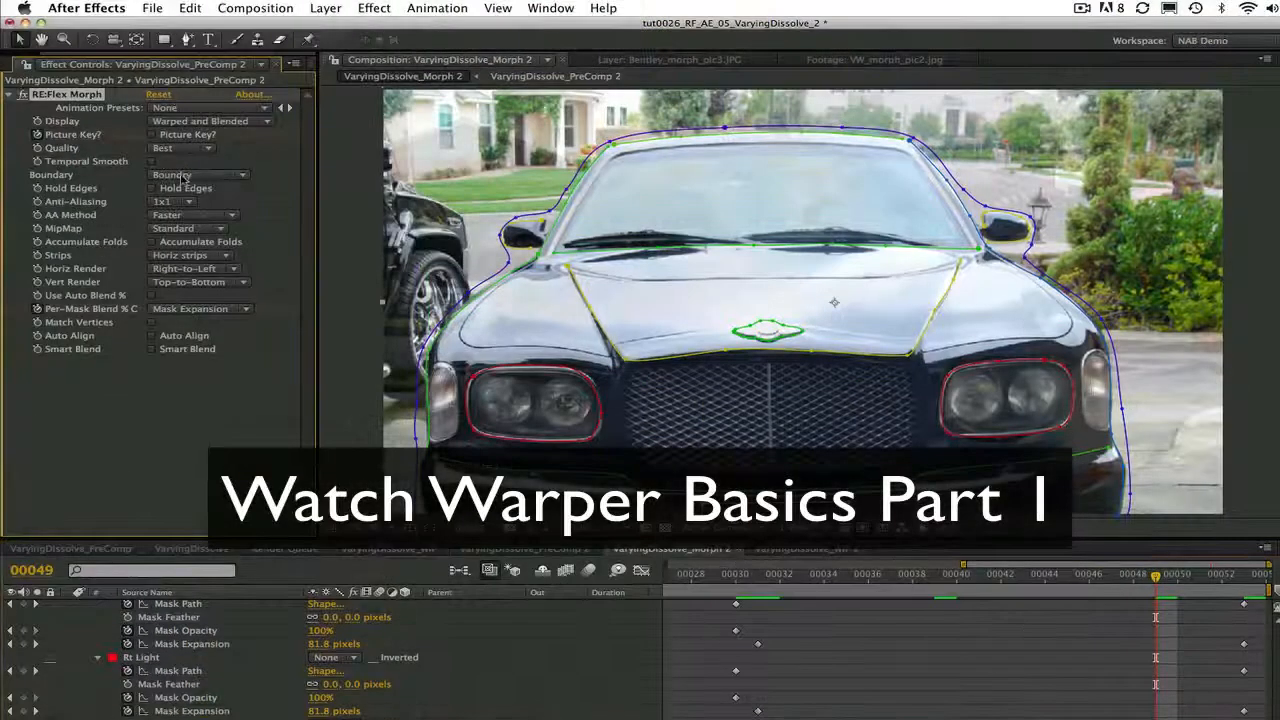
pyautogui.click(183, 177)
pyautogui.click(175, 174)
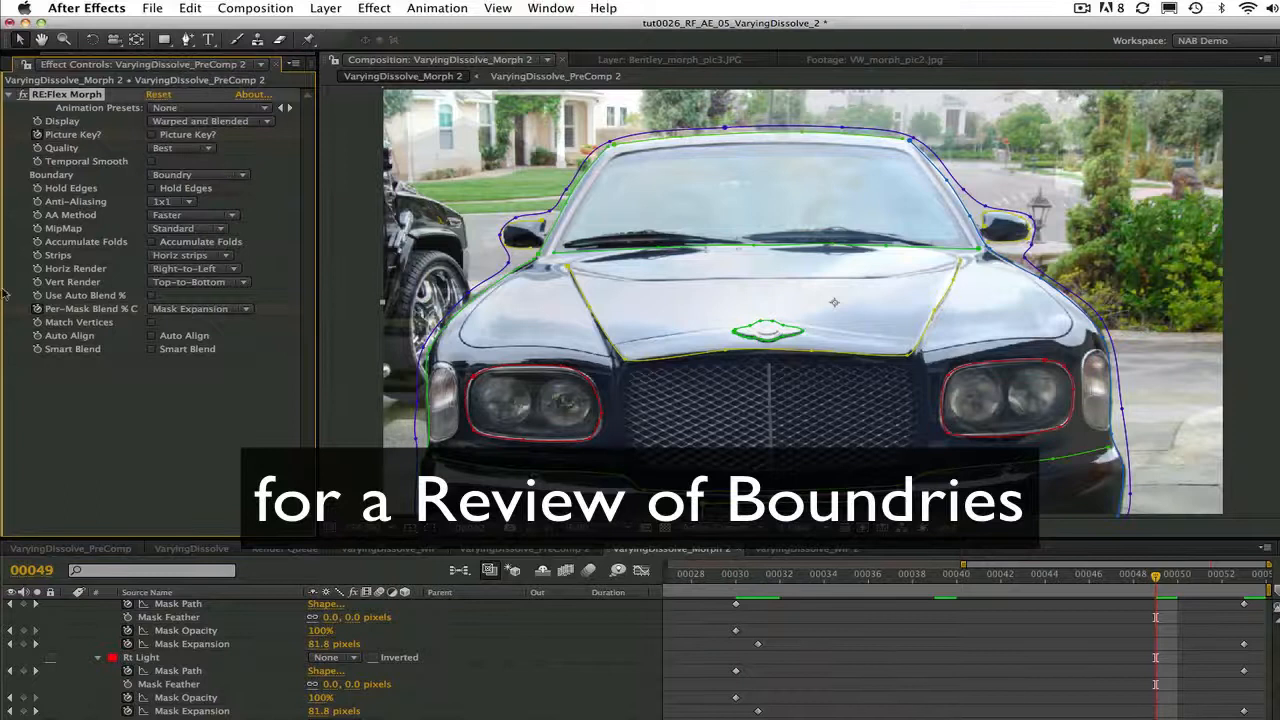